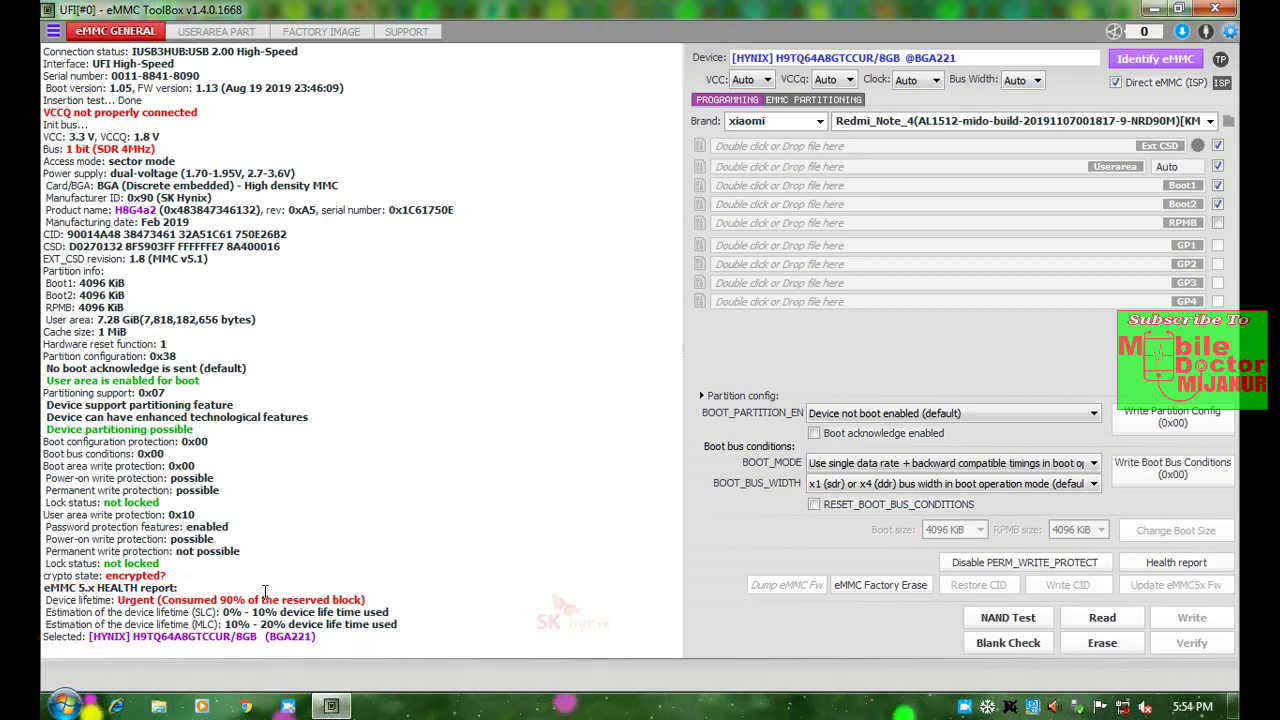
- Review the device lifetime lines in the eMMC health report
mouse_move(66, 588)
left_mouse_down()
mouse_move(360, 600)
mouse_move(104, 600)
mouse_move(236, 664)
left_mouse_up()
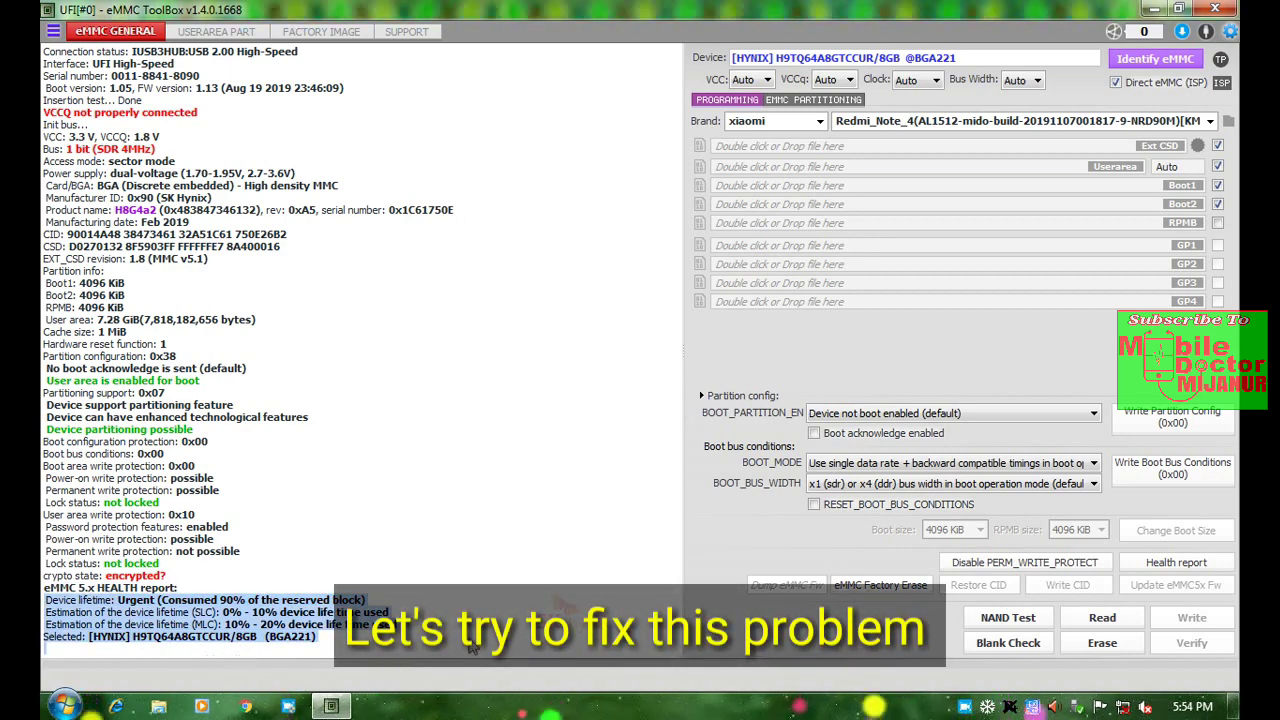
left_click(352, 612)
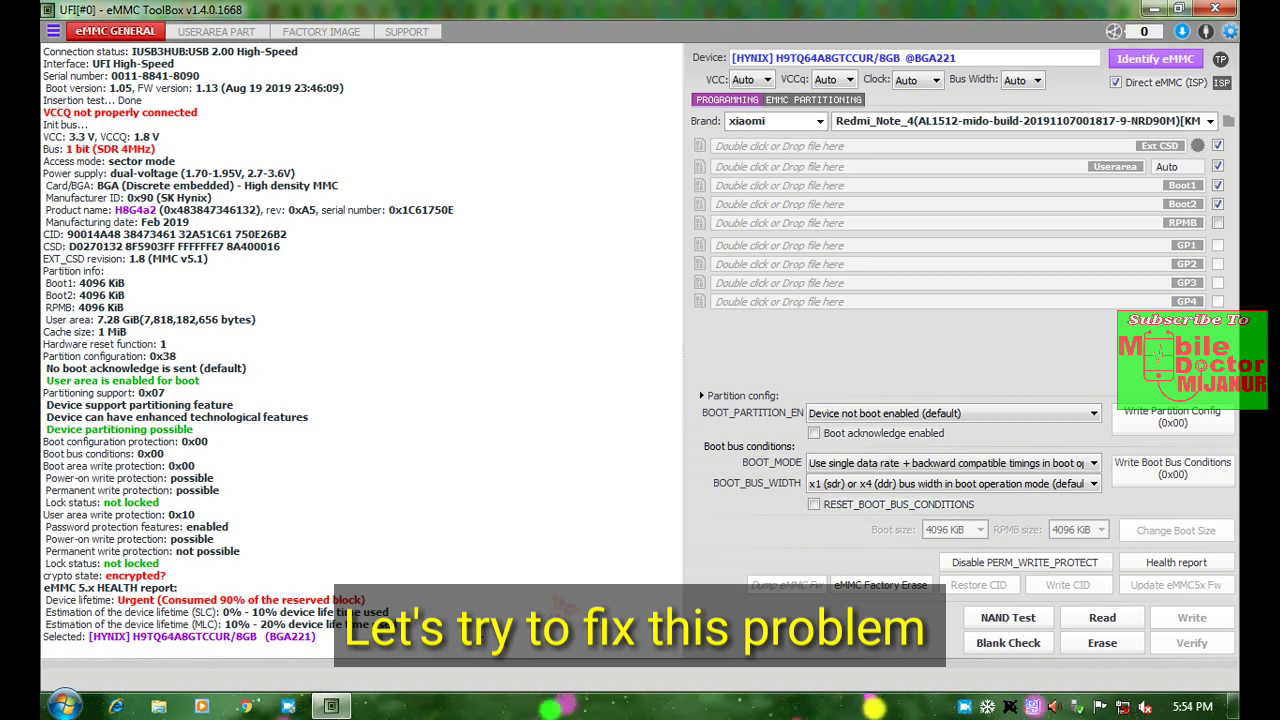
left_click(479, 629)
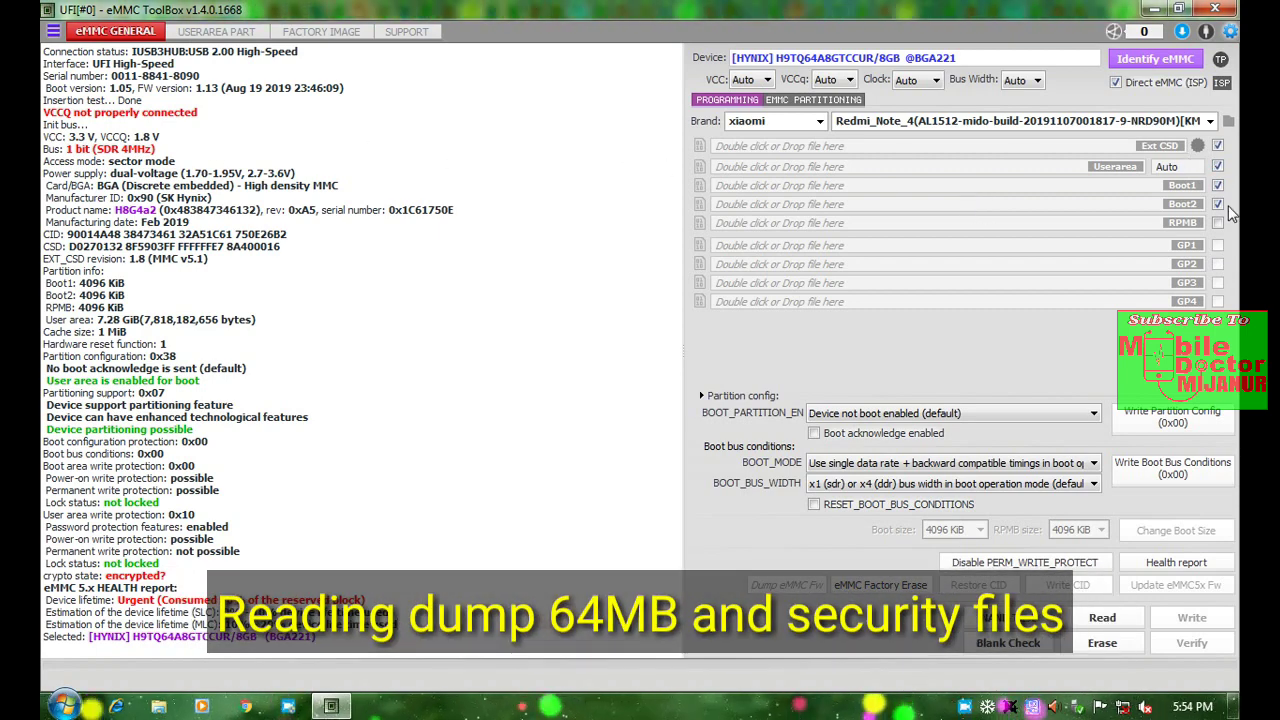
- Back up Ext CSD, Boot1, Boot2, 64 MiB of the user area, and the preselected security partitions such as fsg and persist
left_click(1187, 167)
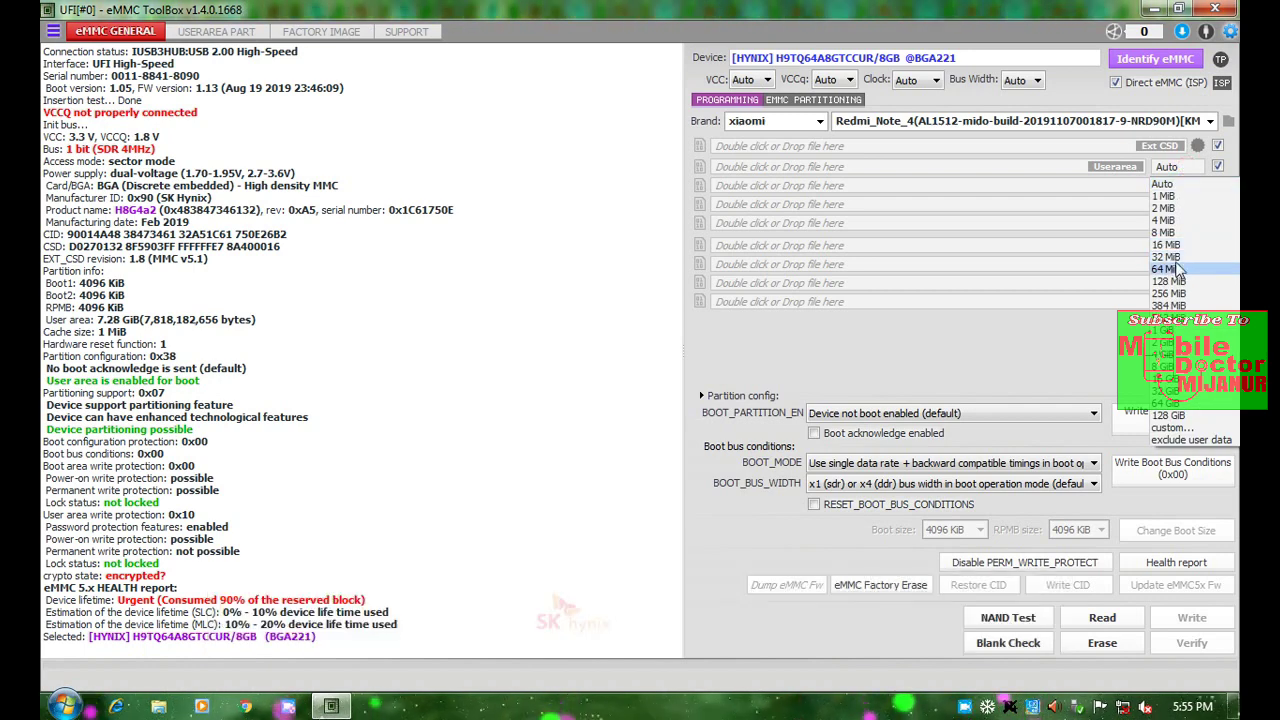
left_click(1177, 272)
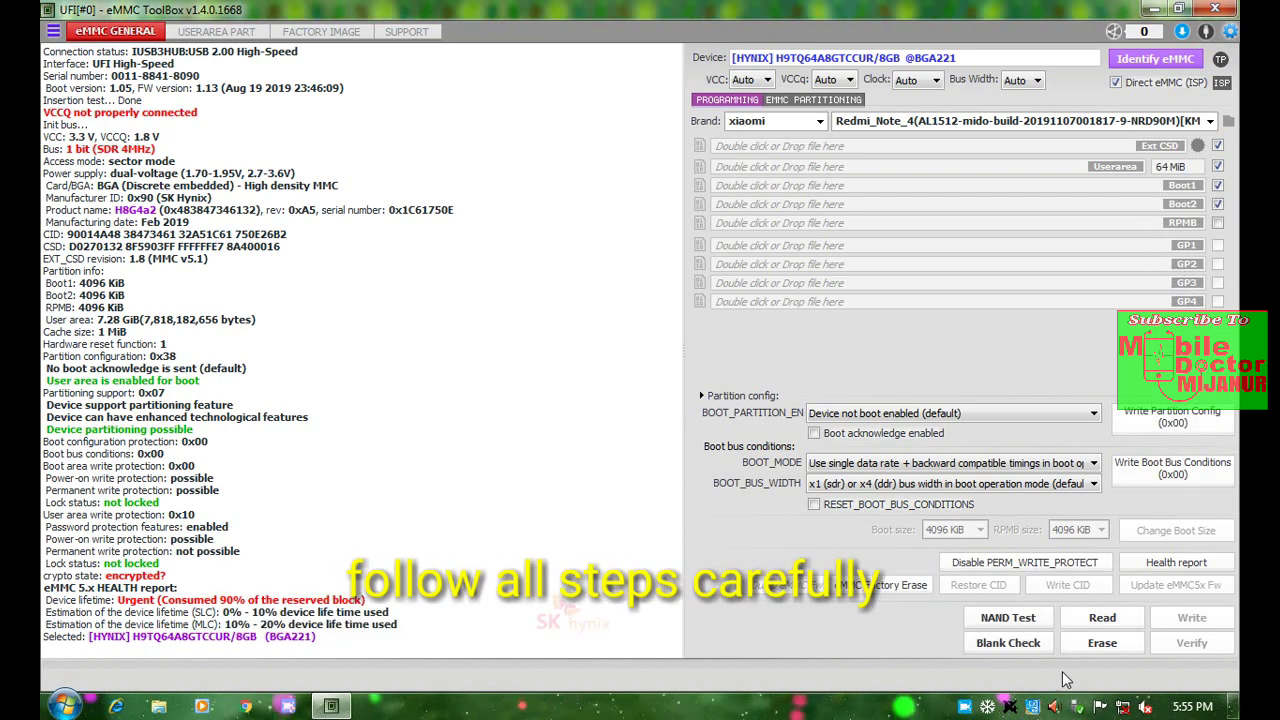
left_click(1106, 624)
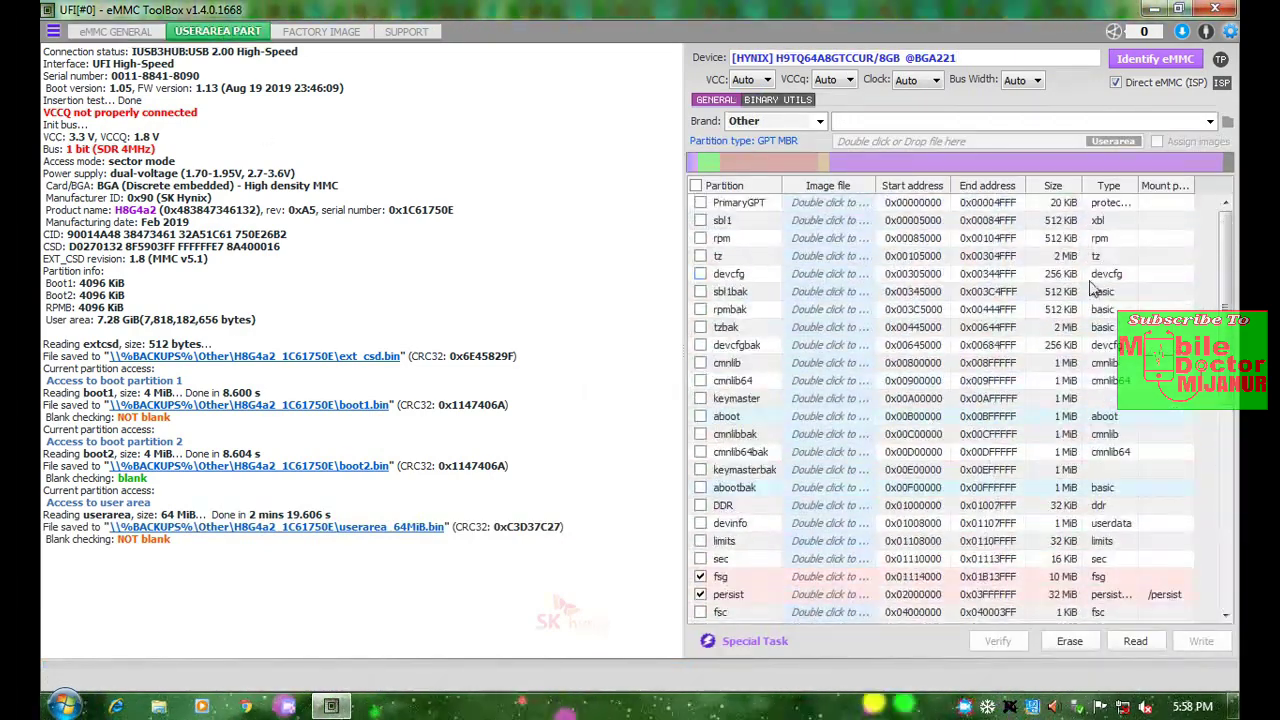
left_click(1124, 639)
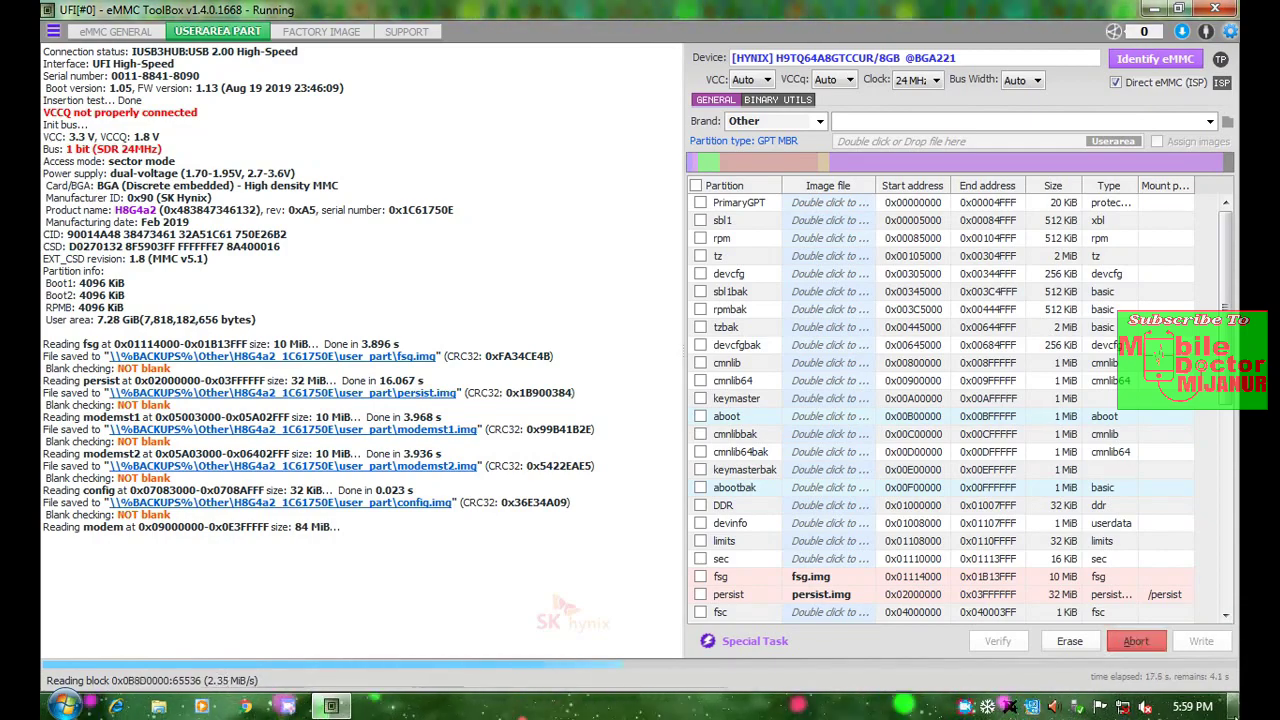
- Rename the new H8G4a2 backup folder as "redmi go dump & security" and compress it into a RAR archive of the same name
left_click(410, 89)
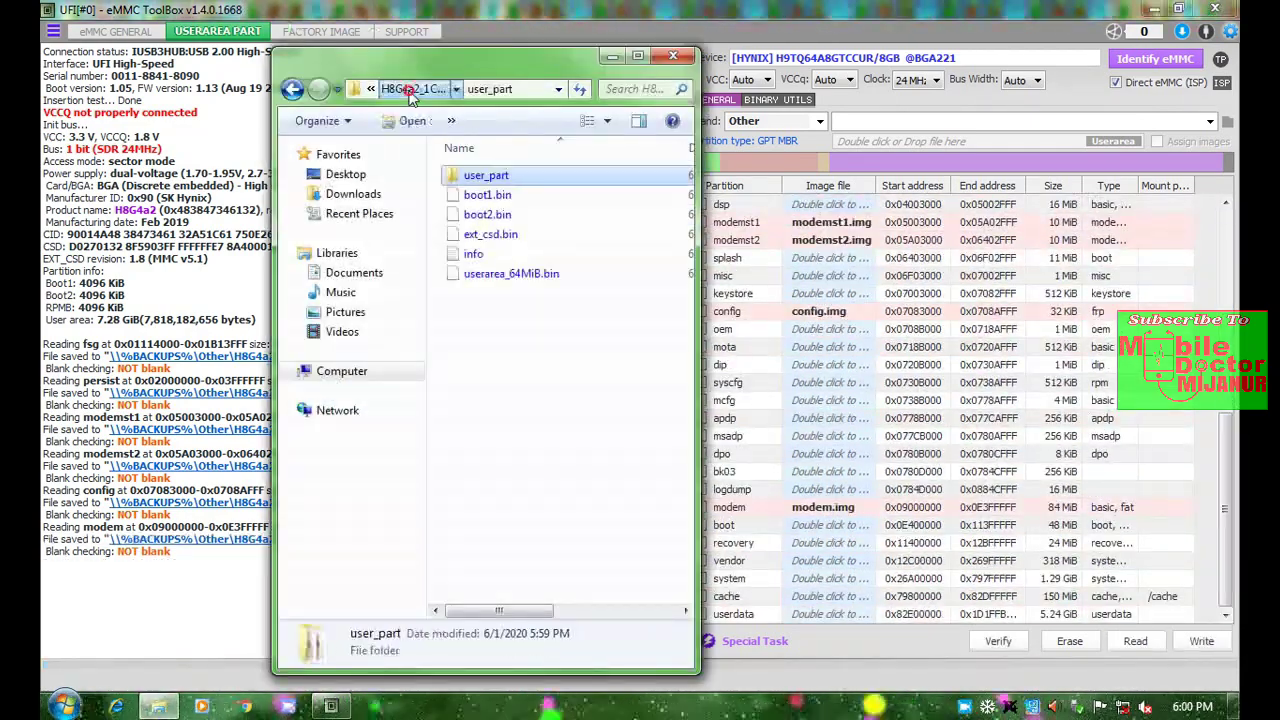
key("alt+Up")
key("F2")
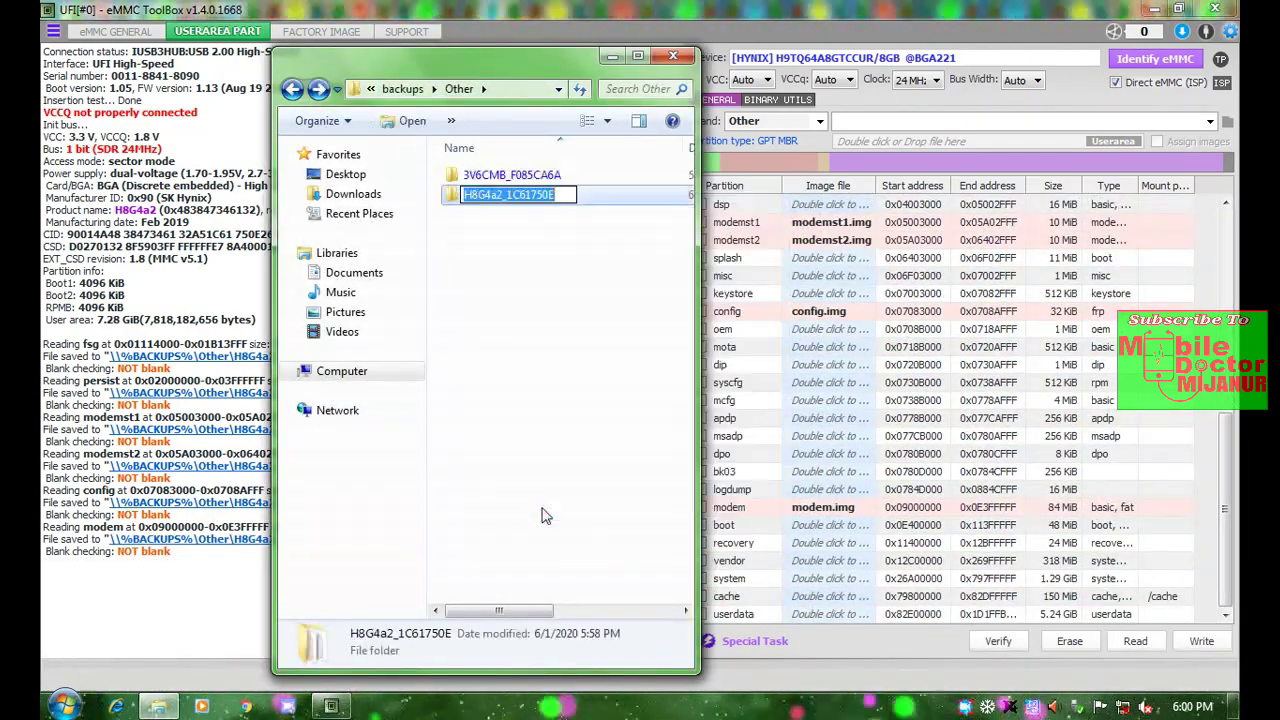
type("redmi go dump & secu")
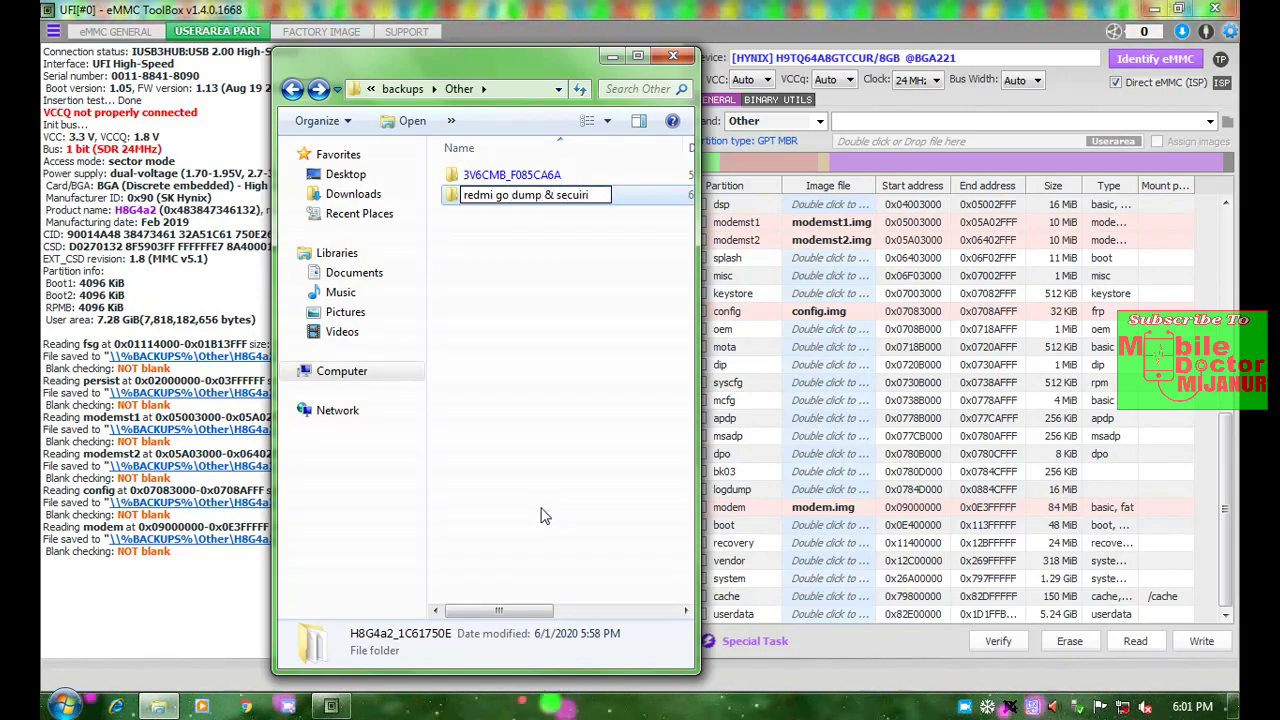
type("rity")
key("Return")
right_click(548, 195)
left_click(600, 291)
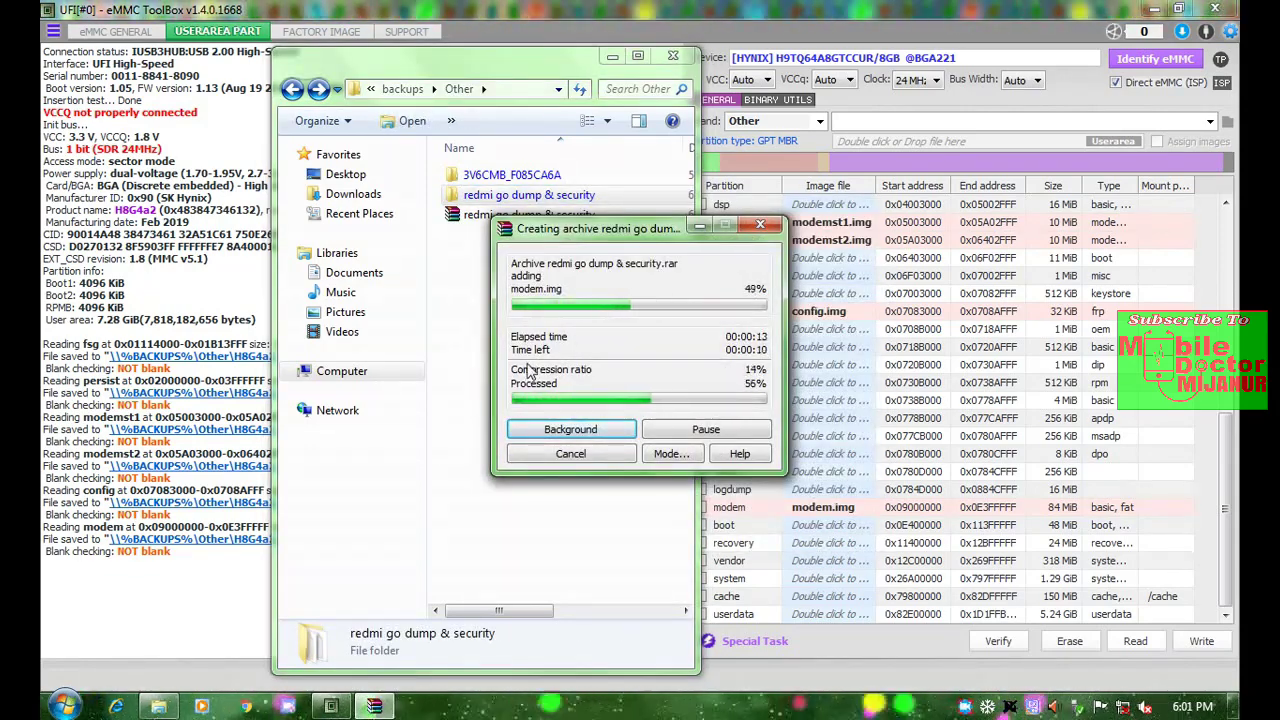
- Return to the general functions of UFI eMMC ToolBox, identify the eMMC again, and erase its Boot1, Boot2 and user area
left_click(147, 33)
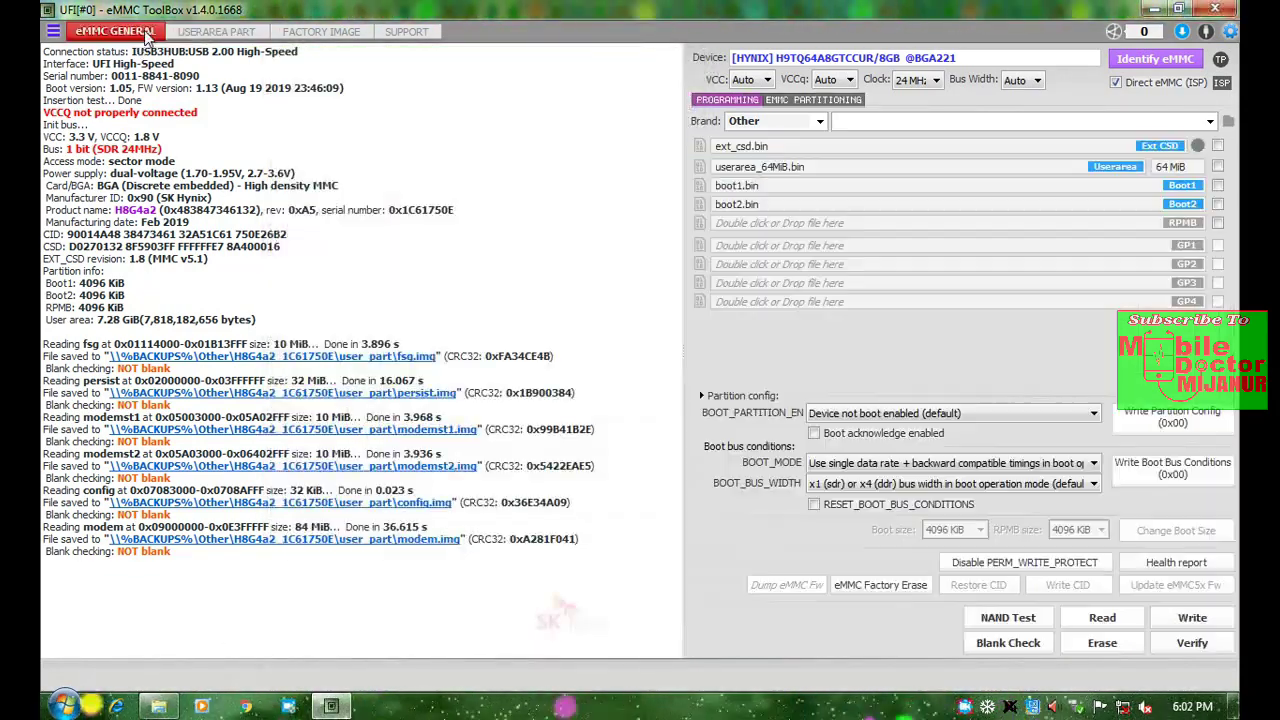
left_click(1168, 60)
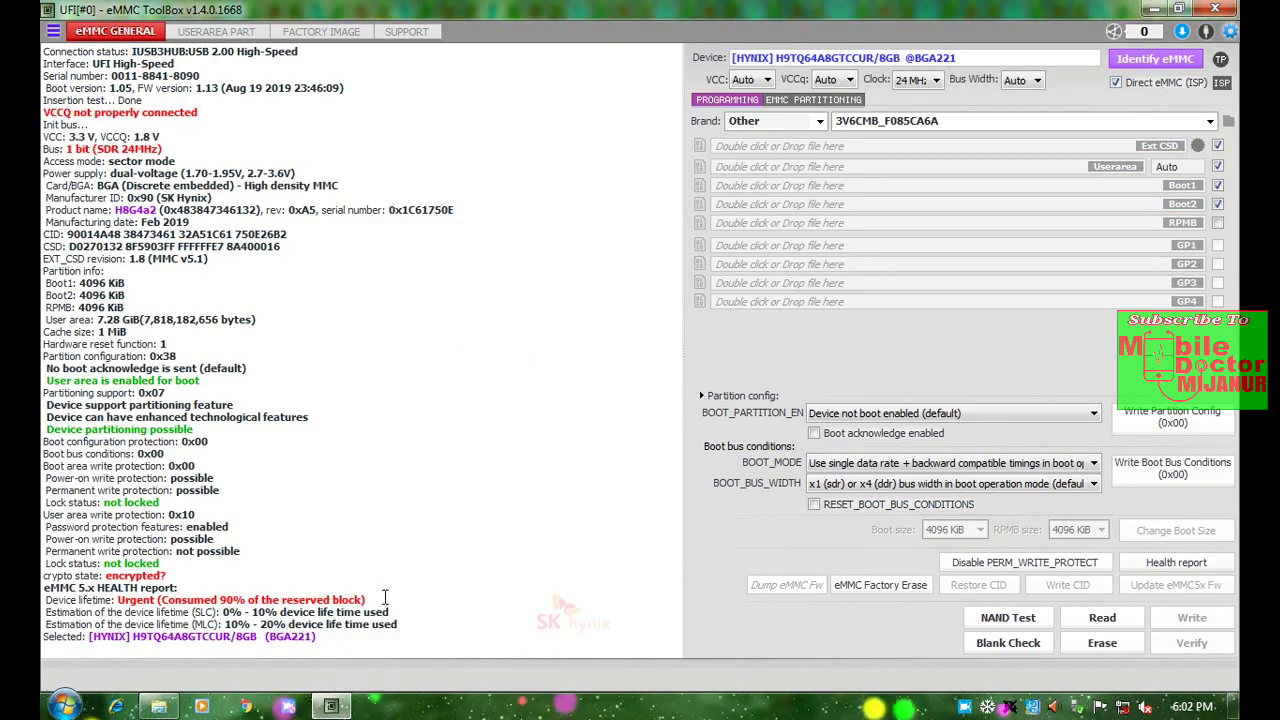
left_click_drag(384, 597, 140, 593)
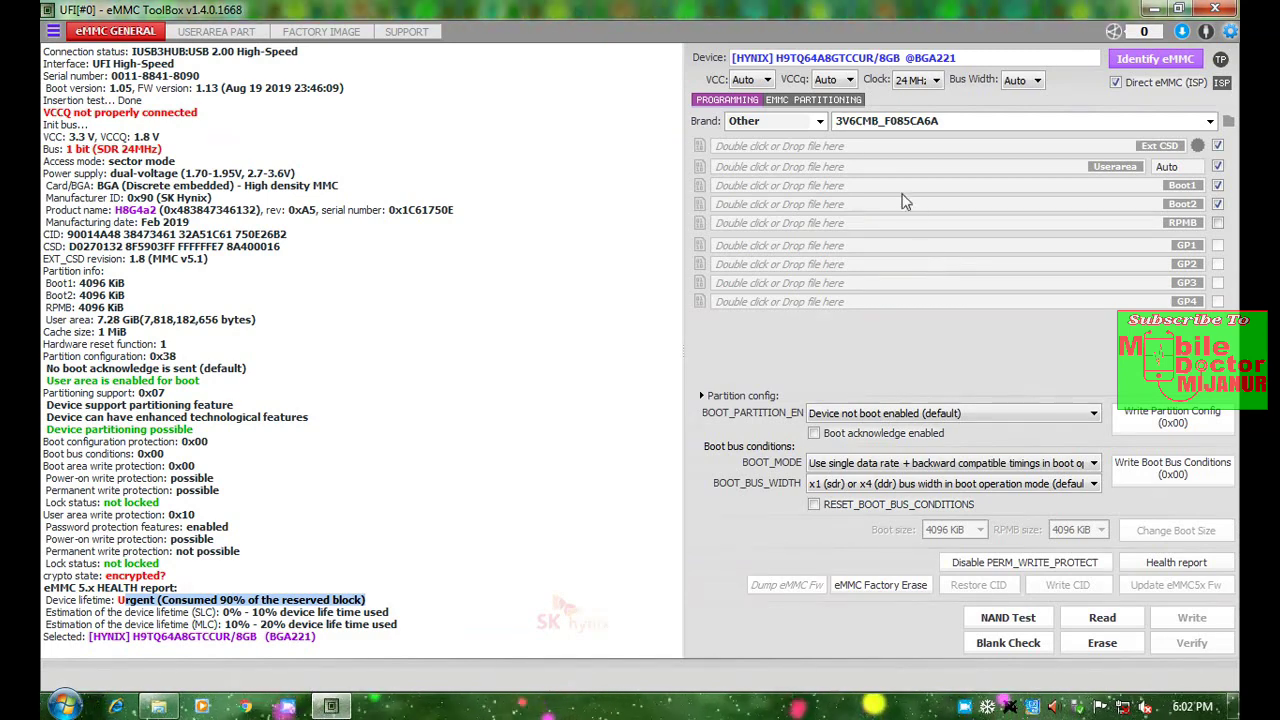
left_click(1110, 645)
left_click(796, 418)
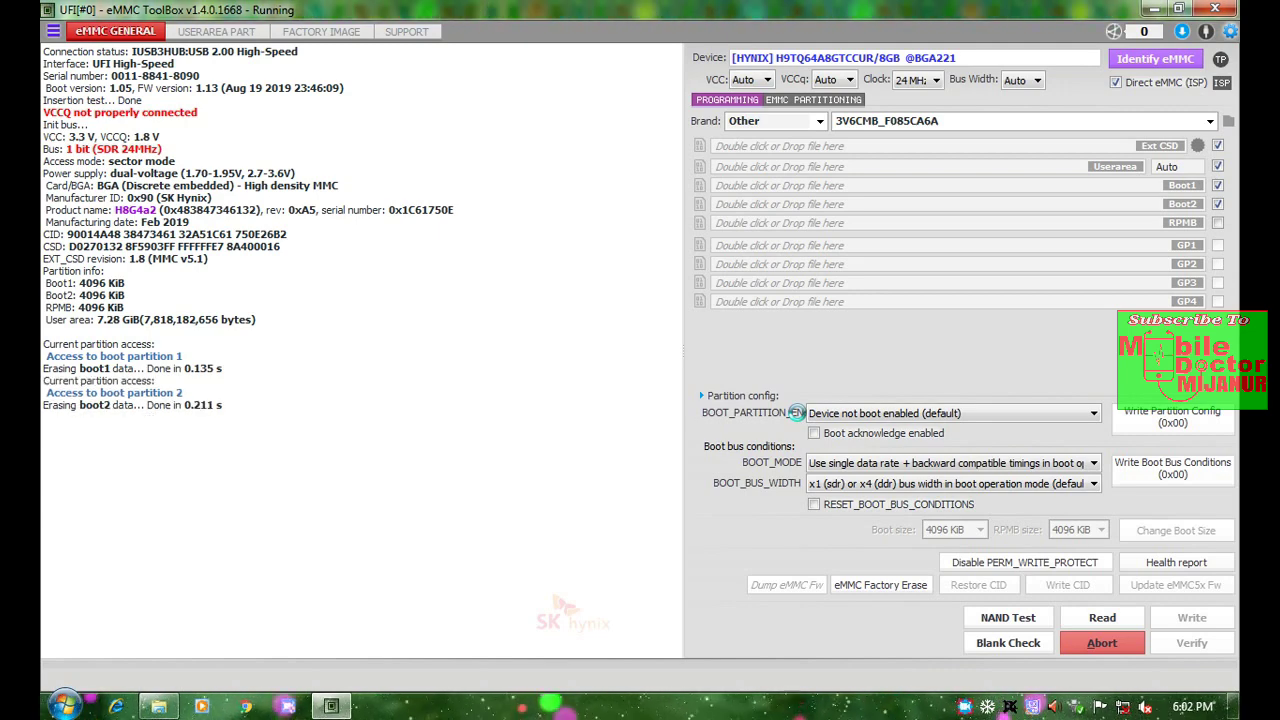
- Run an eMMC factory erase and identify the chip again to check its device lifetime
left_click(880, 585)
left_click(791, 428)
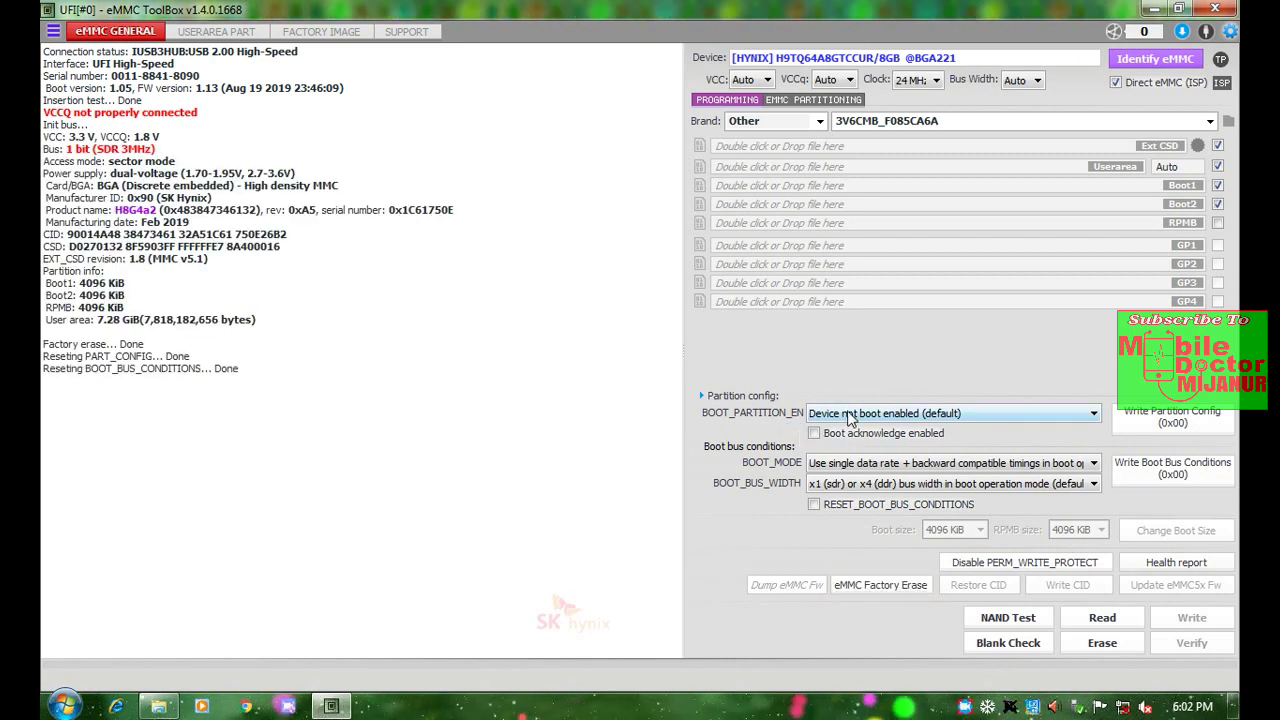
left_click(1166, 60)
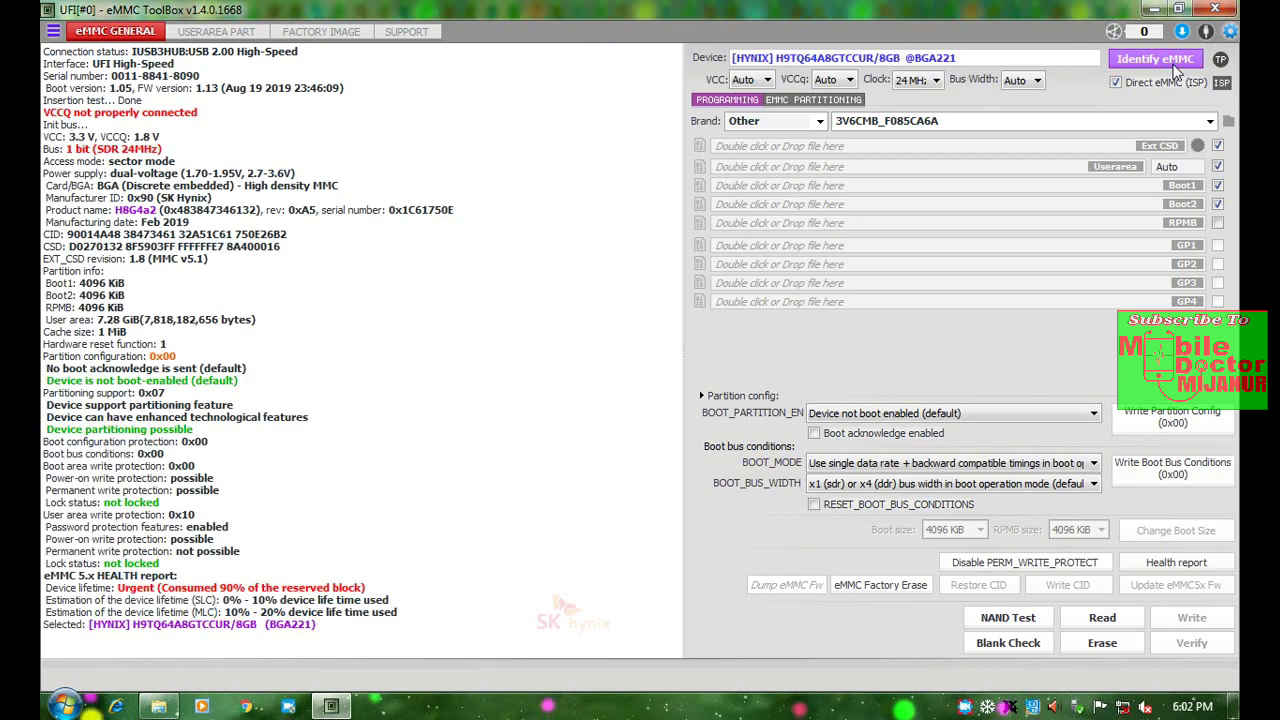
double_click(205, 590)
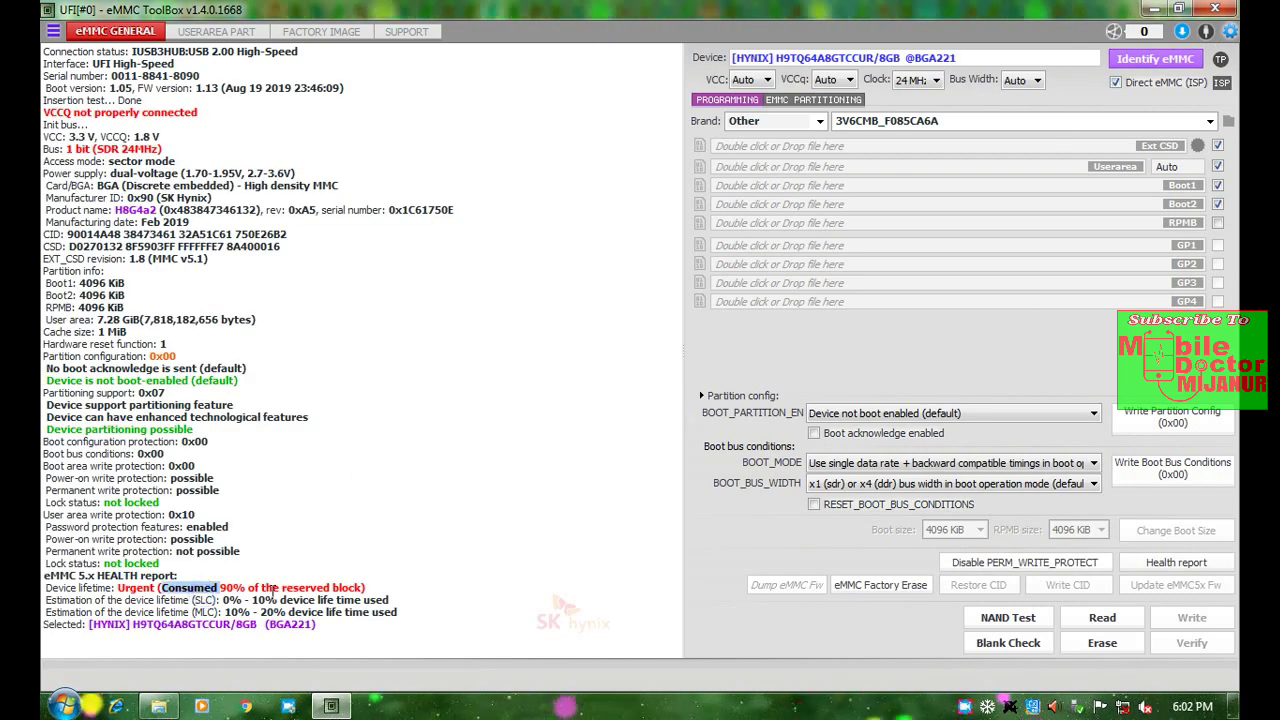
- Enable write reliability for the user area and GP1 to GP4, and write these one-time partition settings to the eMMC
left_click(794, 100)
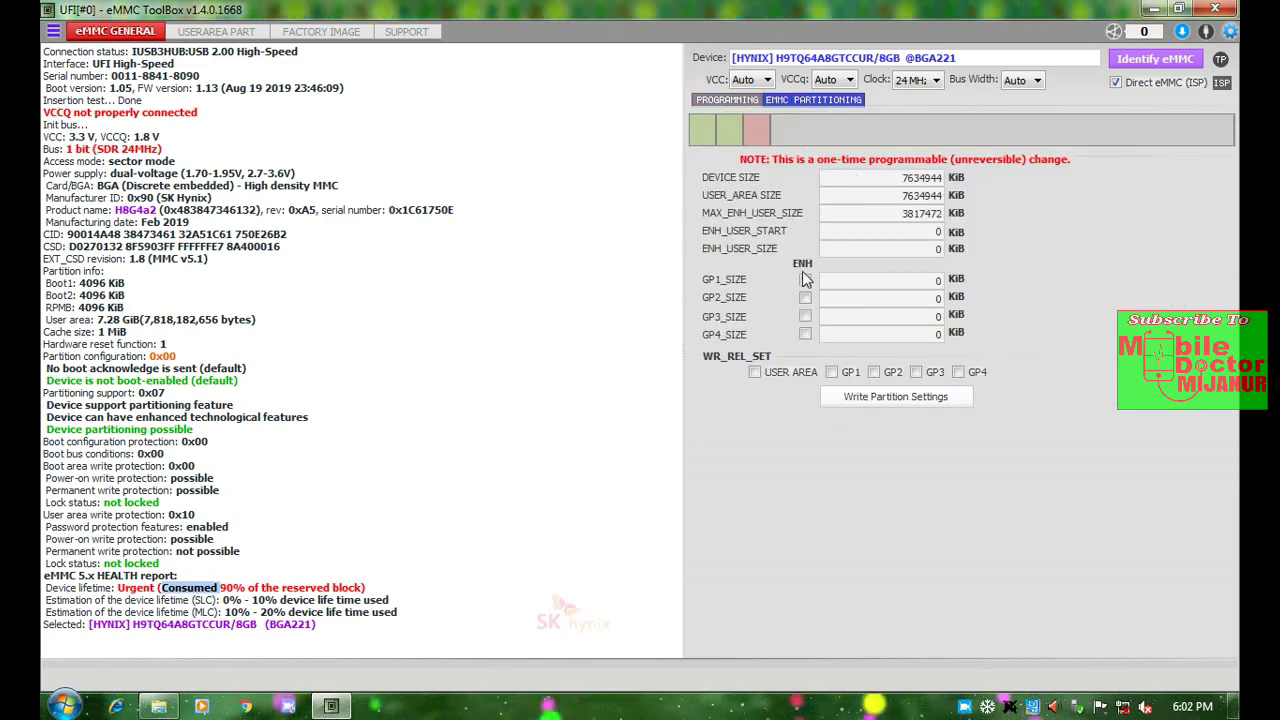
left_click(754, 372)
left_click(831, 372)
left_click(873, 372)
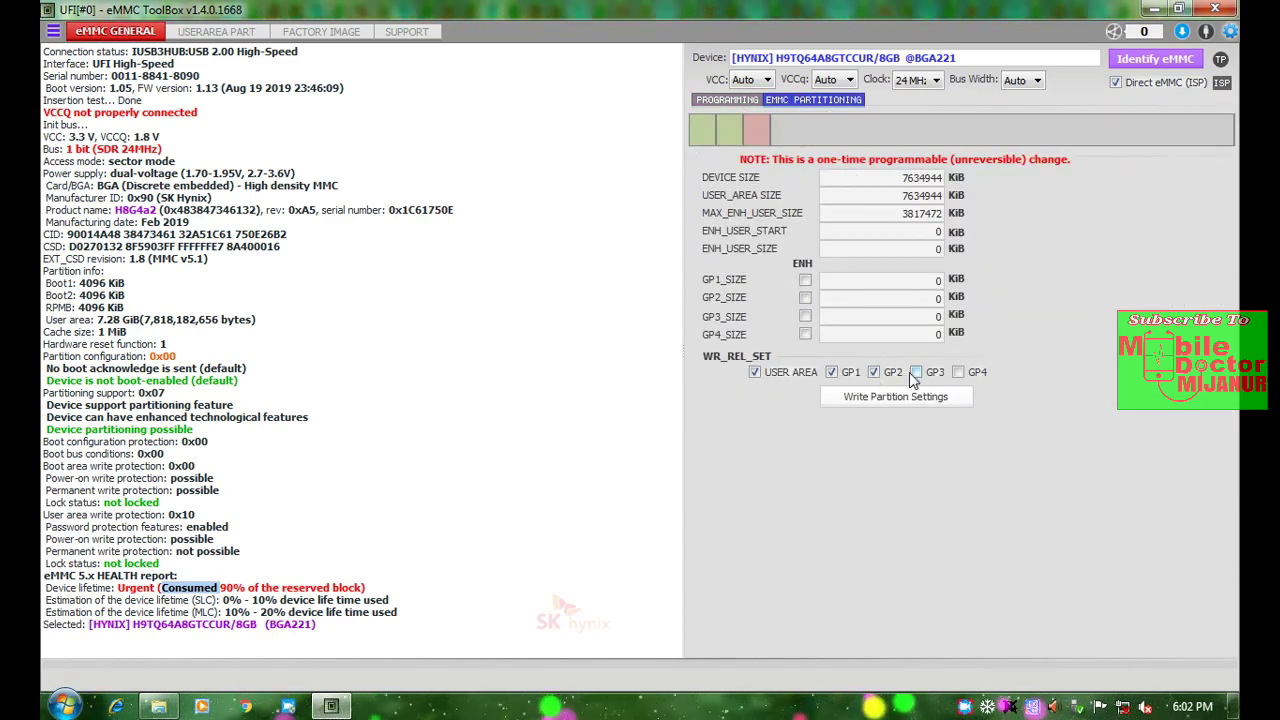
left_click(916, 372)
left_click(958, 372)
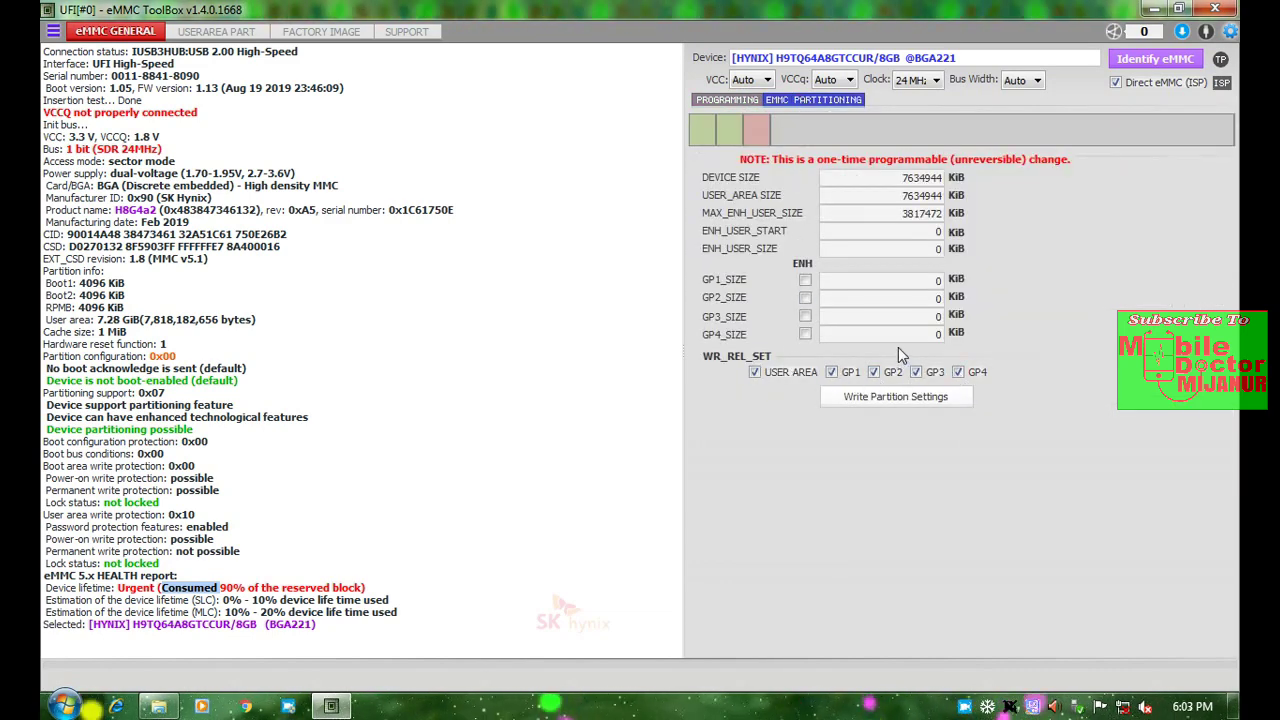
left_click(909, 395)
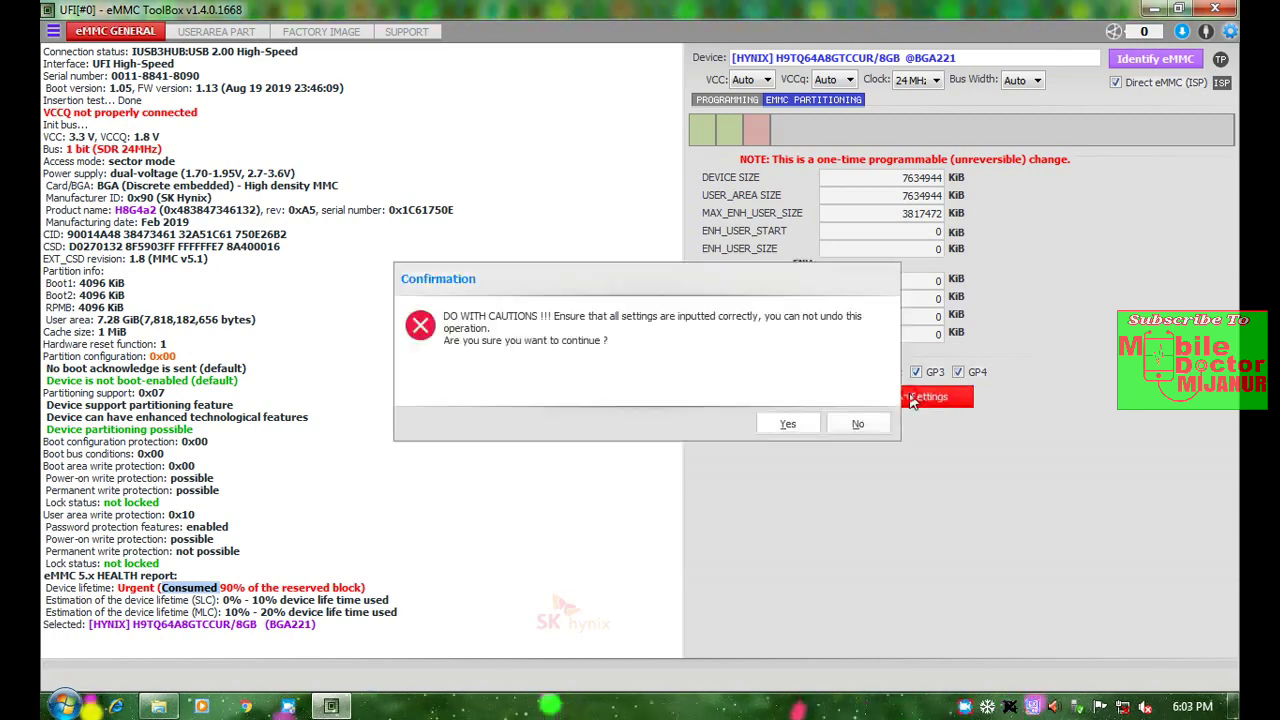
left_click(787, 424)
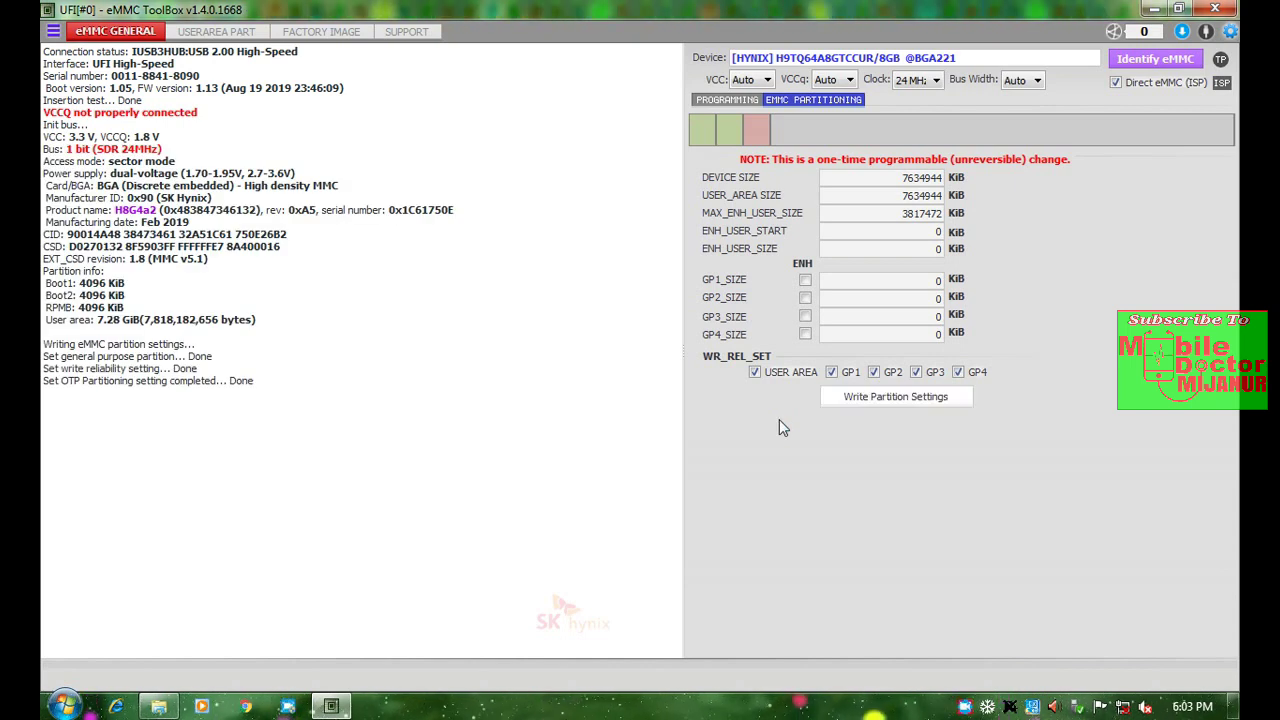
- Check the partition settings log, then identify the eMMC again and examine its device lifetime line
left_click_drag(255, 382, 98, 357)
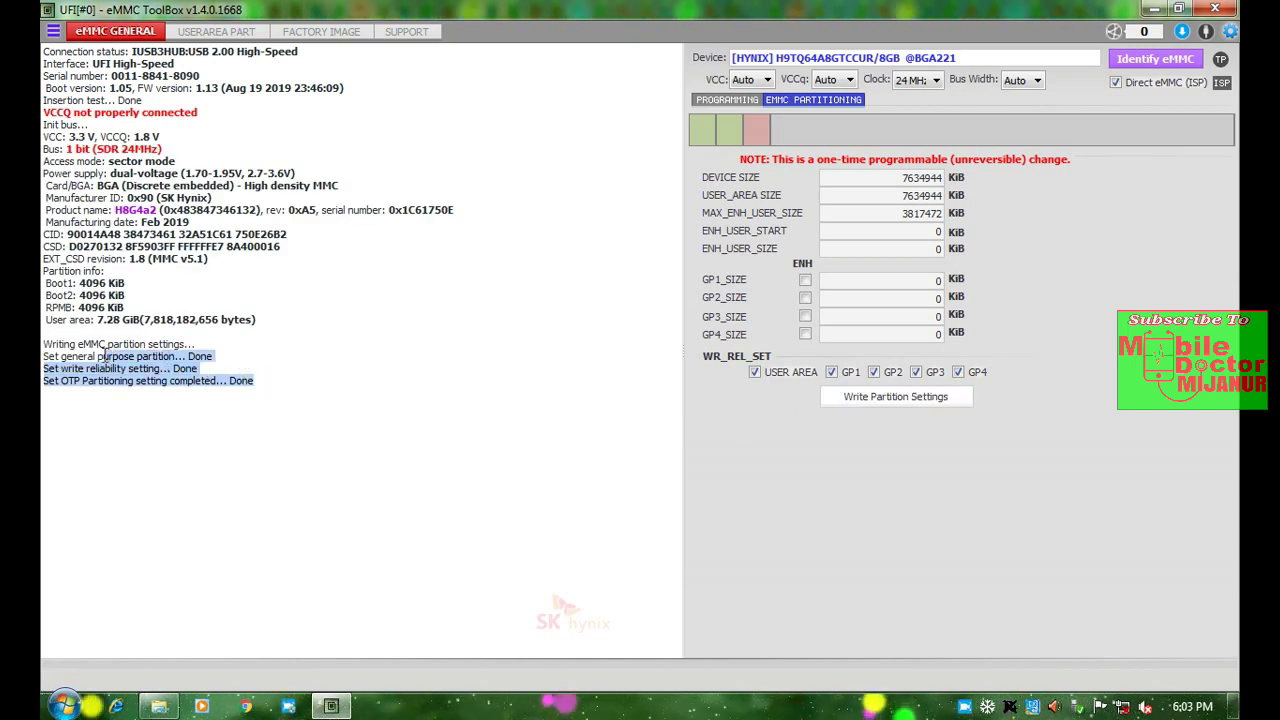
left_click(1155, 59)
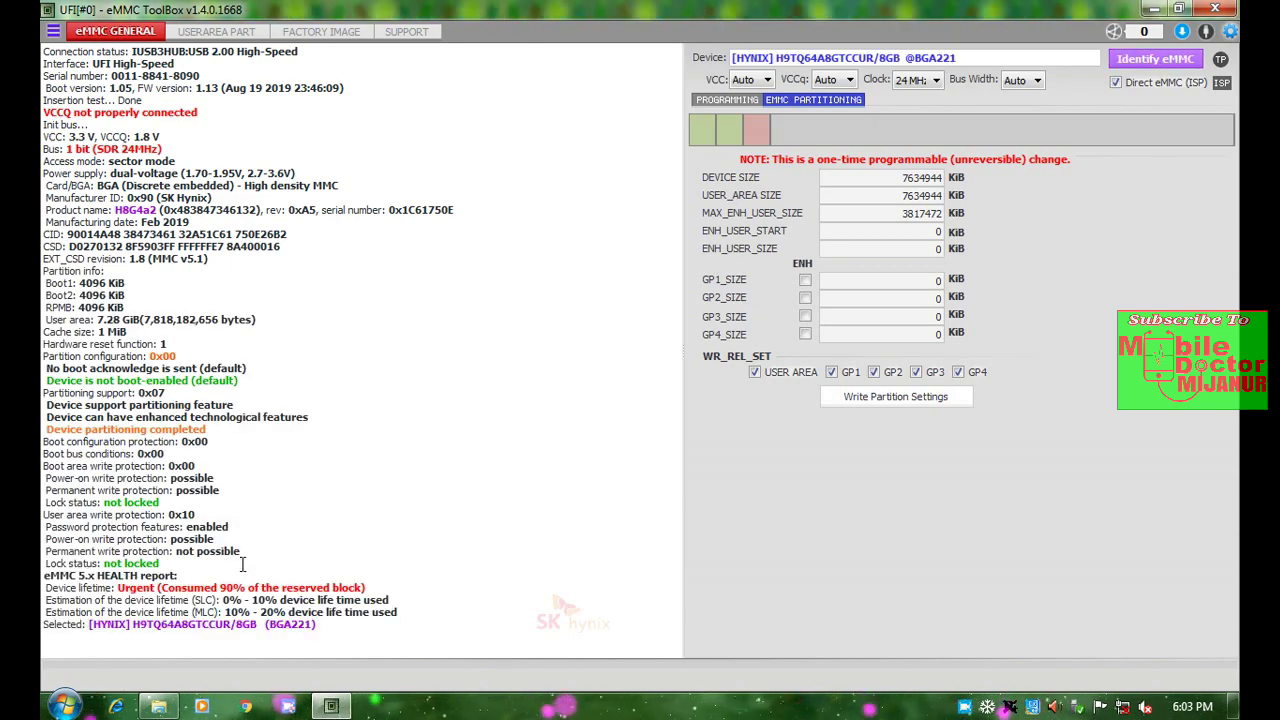
left_click_drag(45, 588, 442, 588)
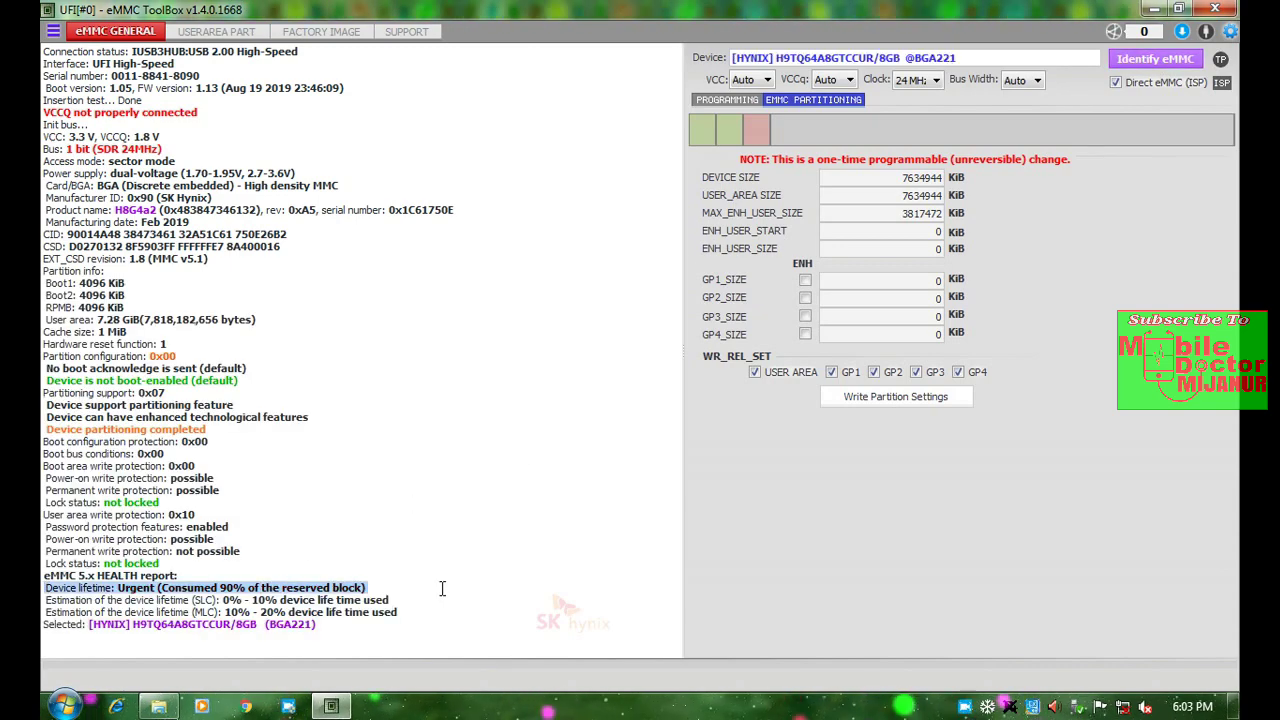
- Restart UFI eMMC ToolBox, enable Direct eMMC (ISP), and identify the eMMC to review its report
left_click(1218, 9)
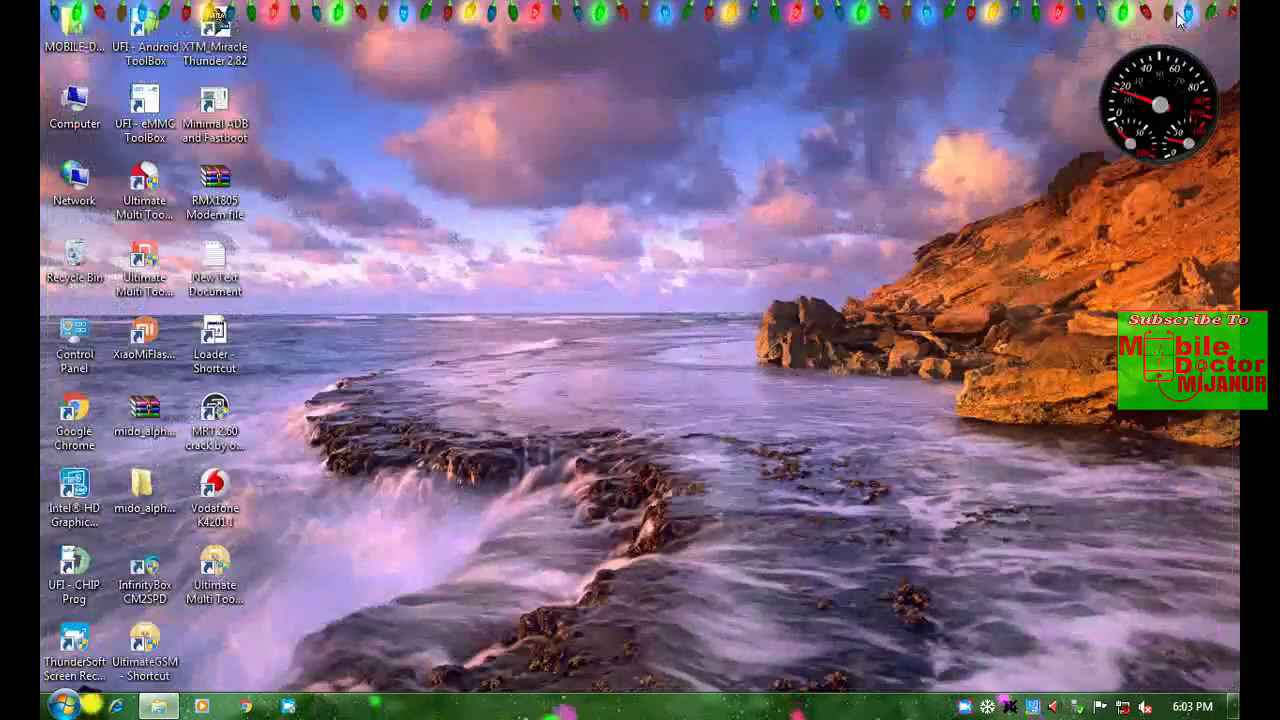
double_click(145, 122)
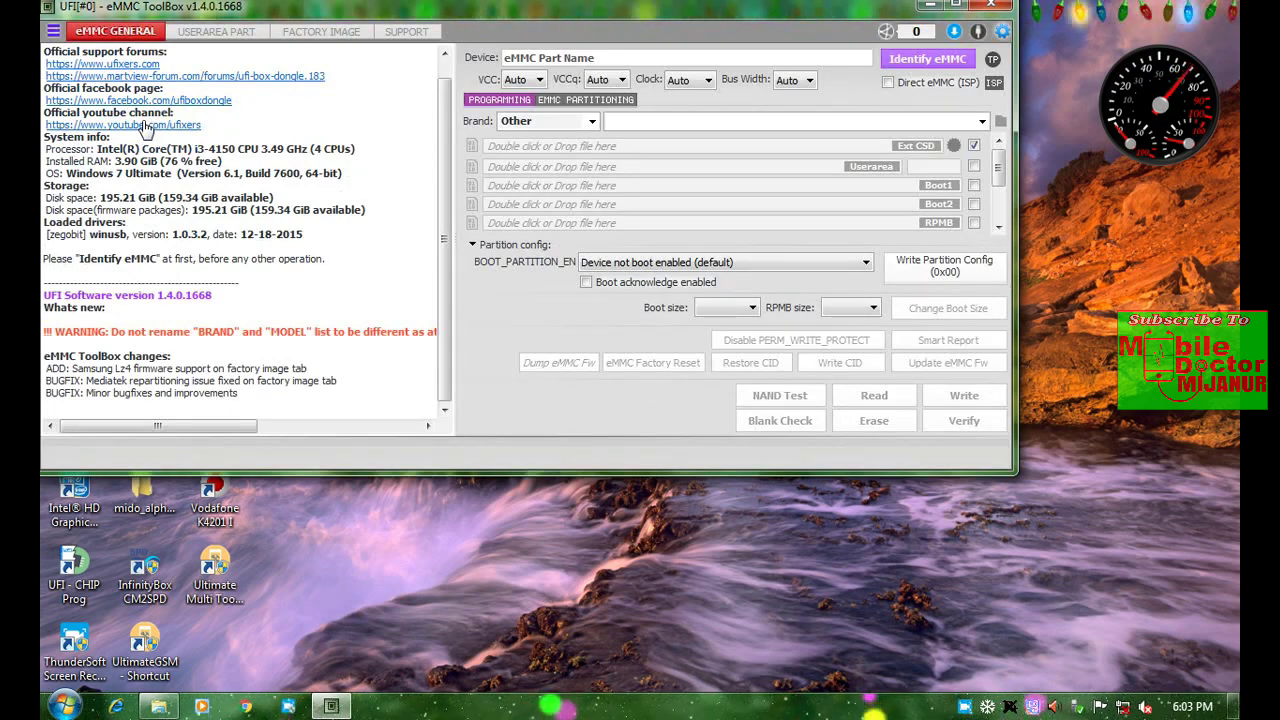
left_click(952, 8)
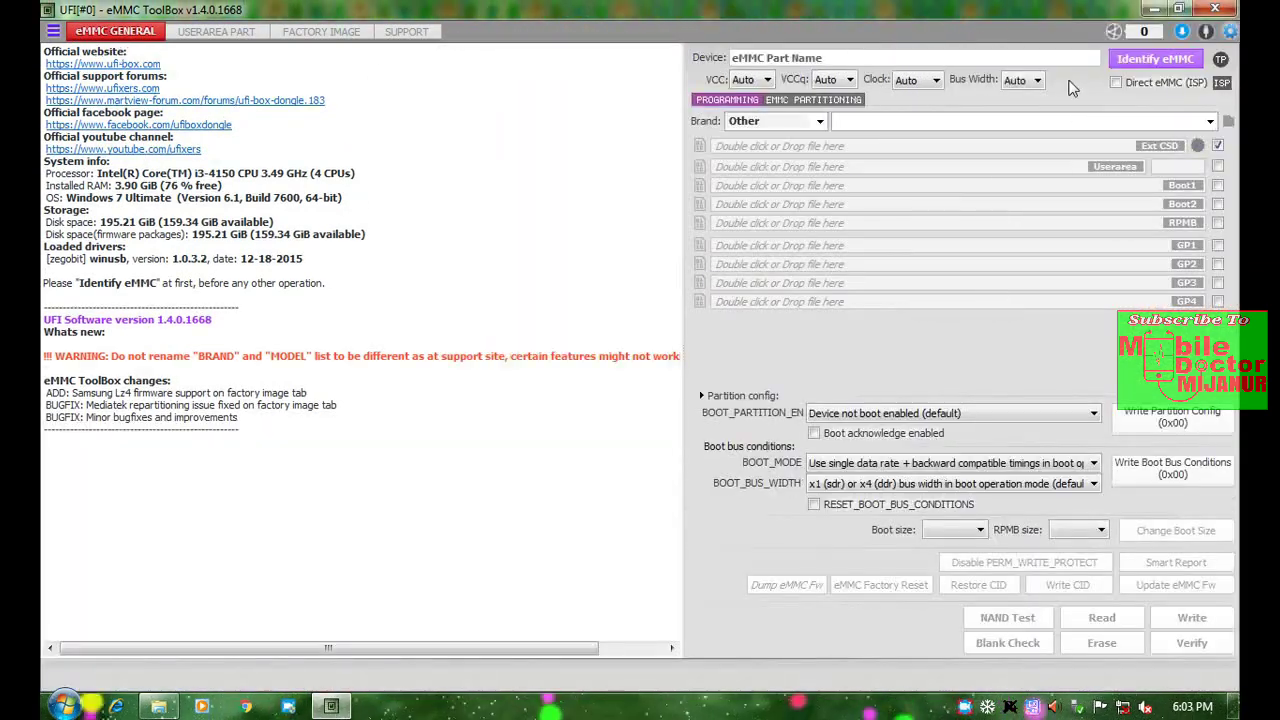
left_click(1119, 83)
left_click(1129, 59)
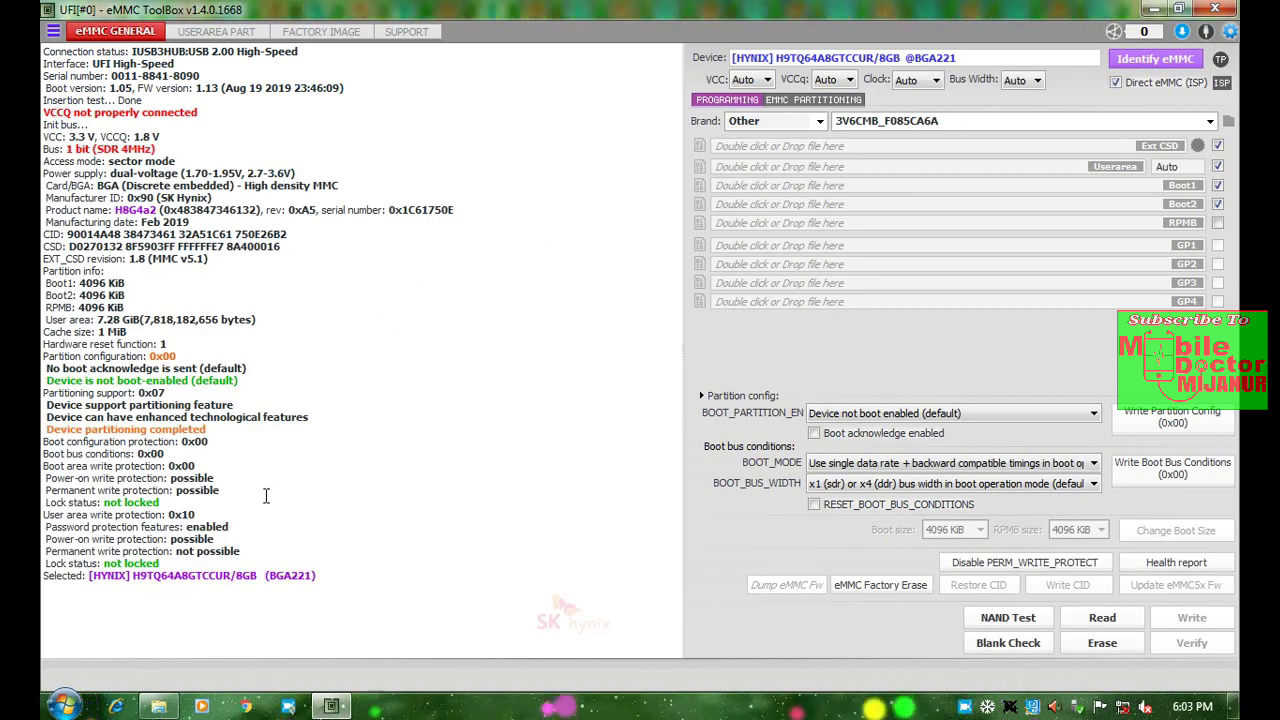
left_click_drag(318, 577, 43, 366)
left_click(486, 391)
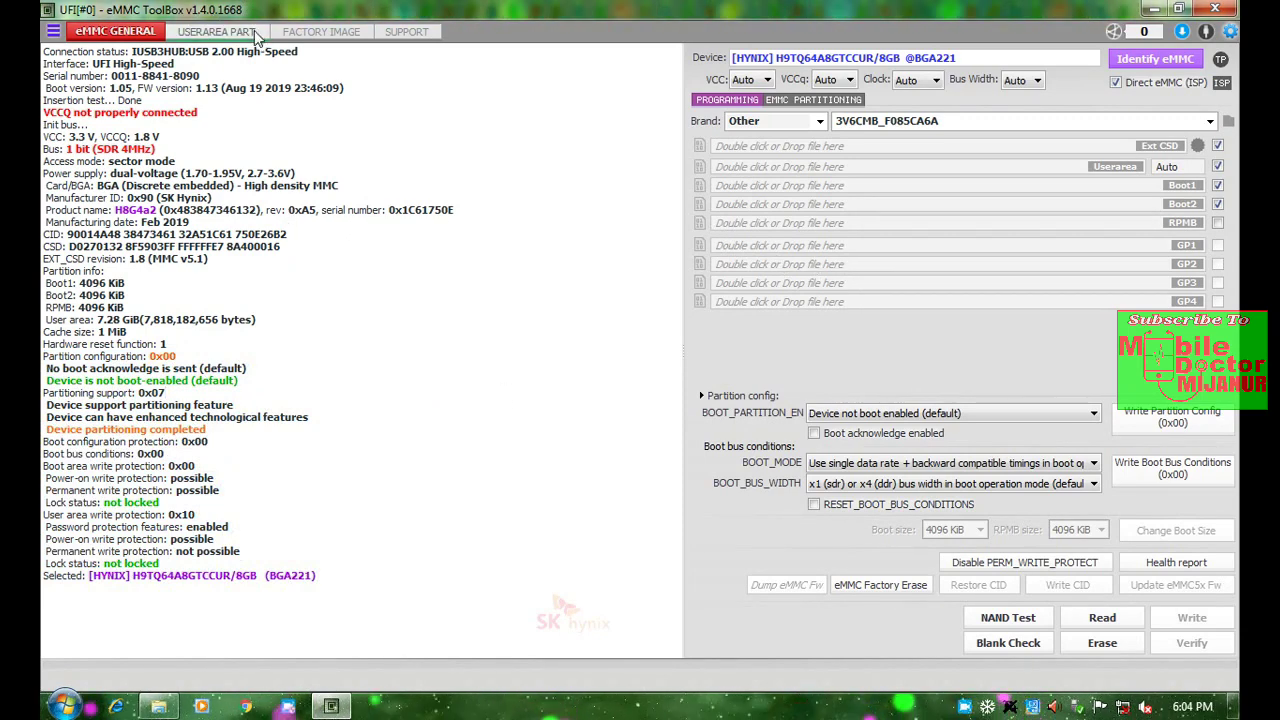
- Set the platform for the factory image to Qualcomm
left_click(305, 38)
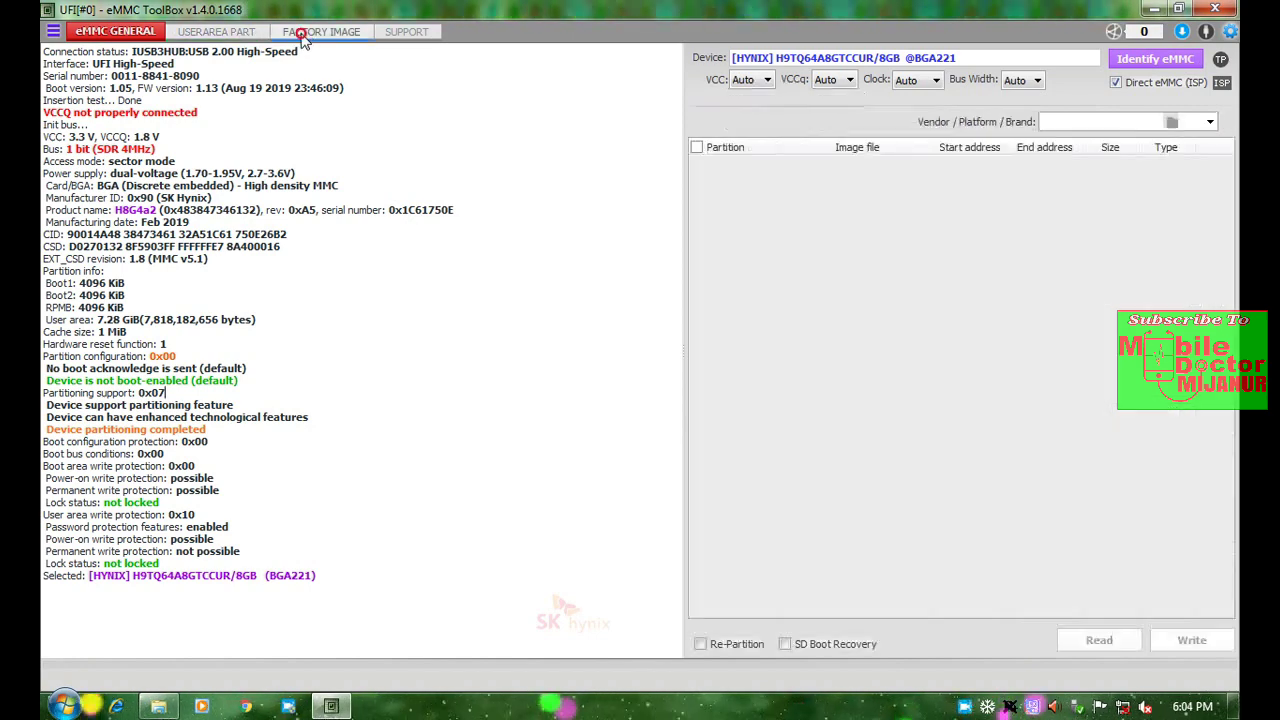
left_click(1209, 121)
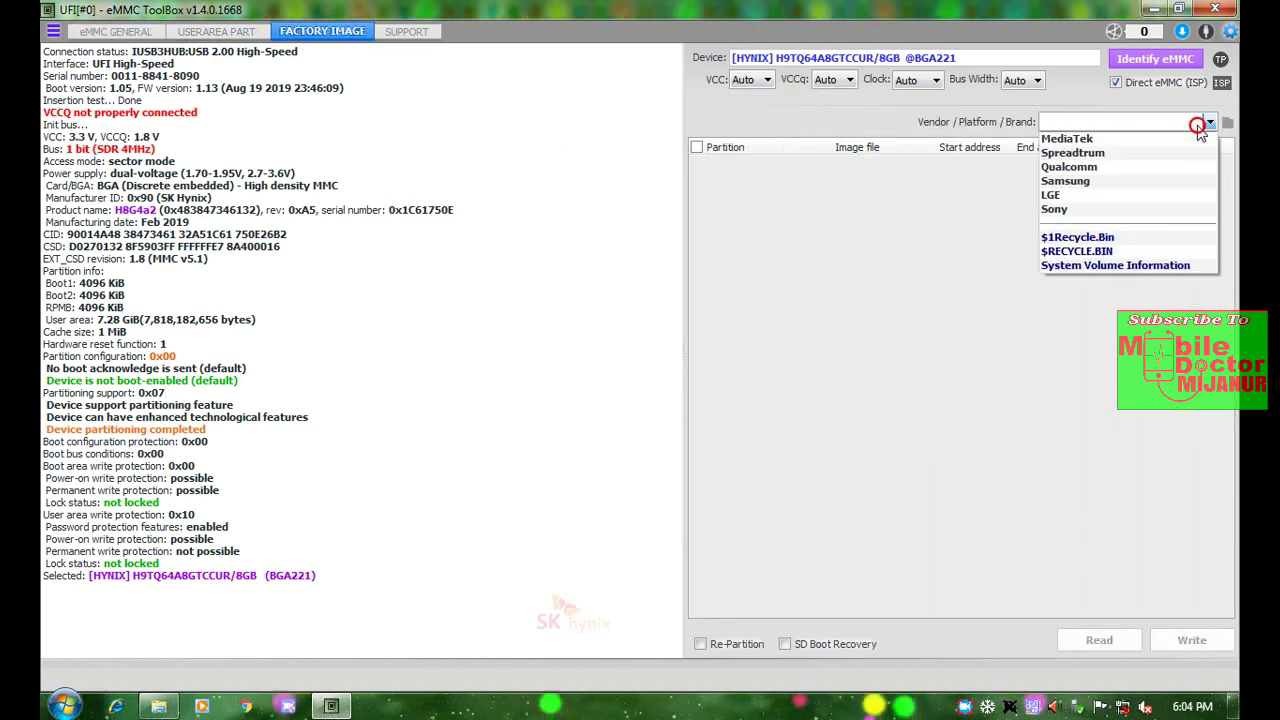
left_click(1115, 168)
- Restore the toolbox window to a smaller size and open the Redmi Go firmware's images folder in xiaomi on the All Roms (E:) drive
double_click(698, 8)
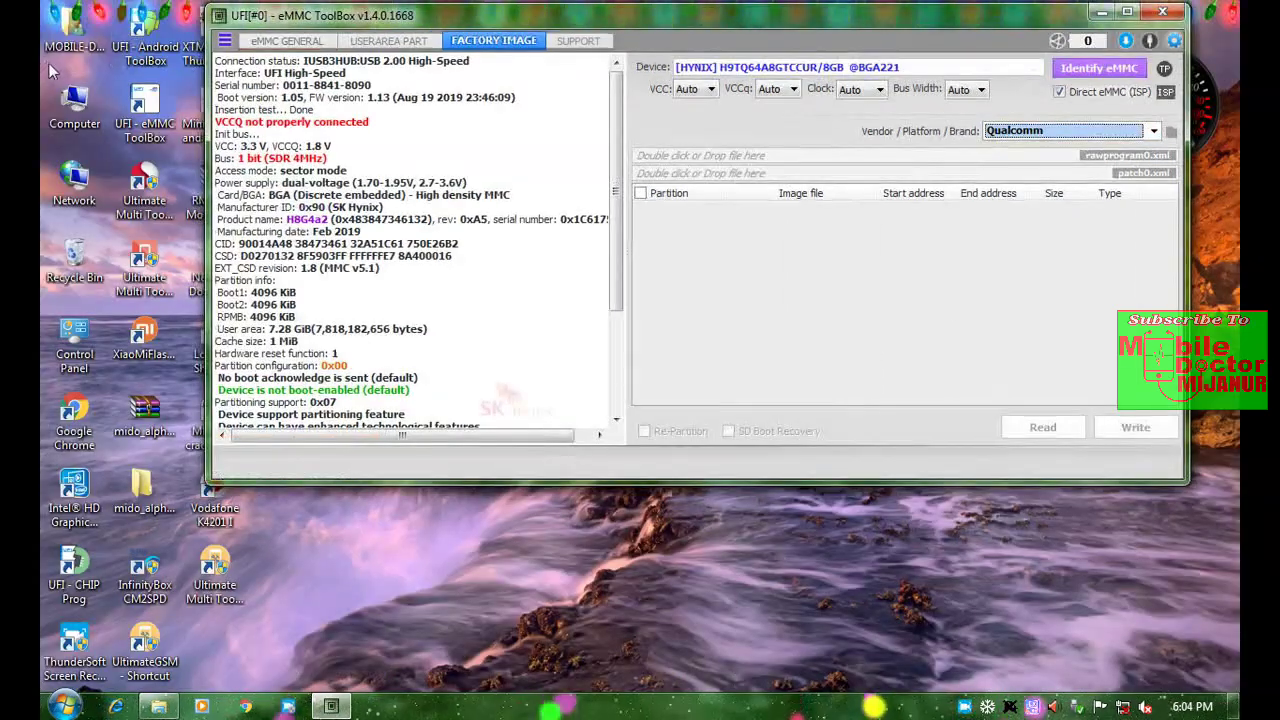
double_click(74, 105)
left_click(600, 400)
scroll(628, 410, "down", 1)
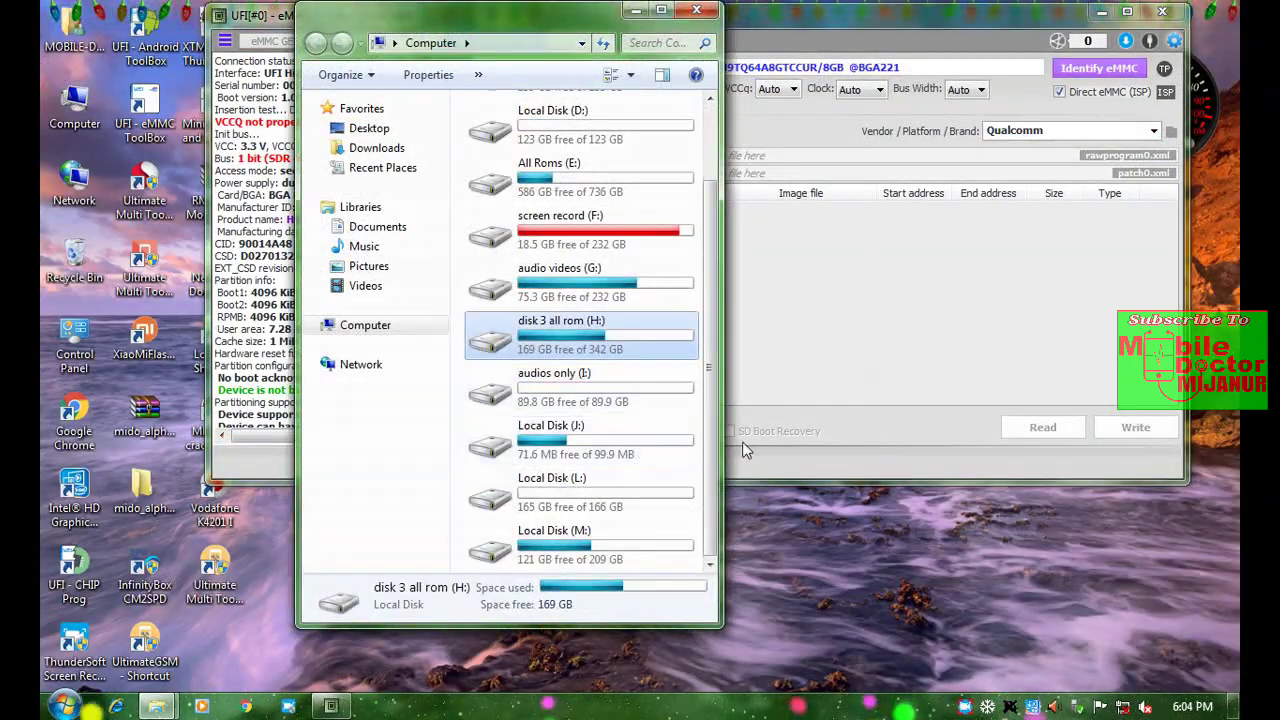
double_click(565, 178)
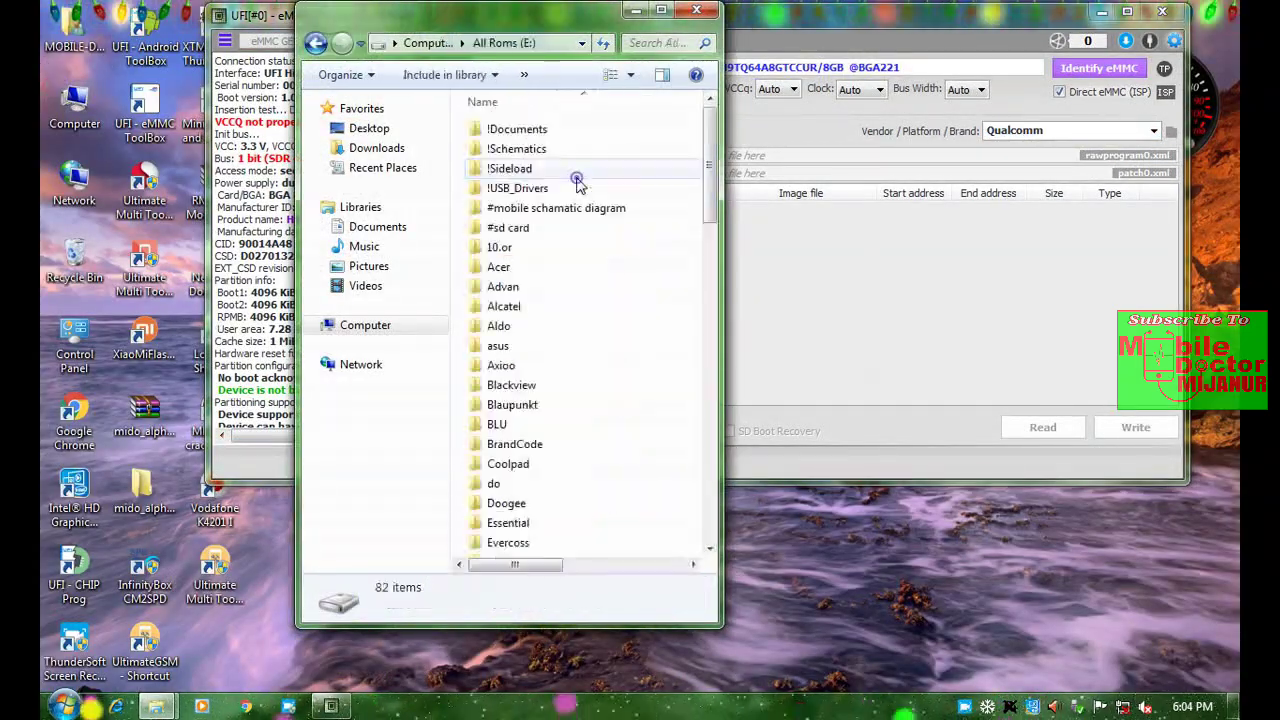
left_click(560, 383)
scroll(555, 378, "down", 12)
double_click(533, 498)
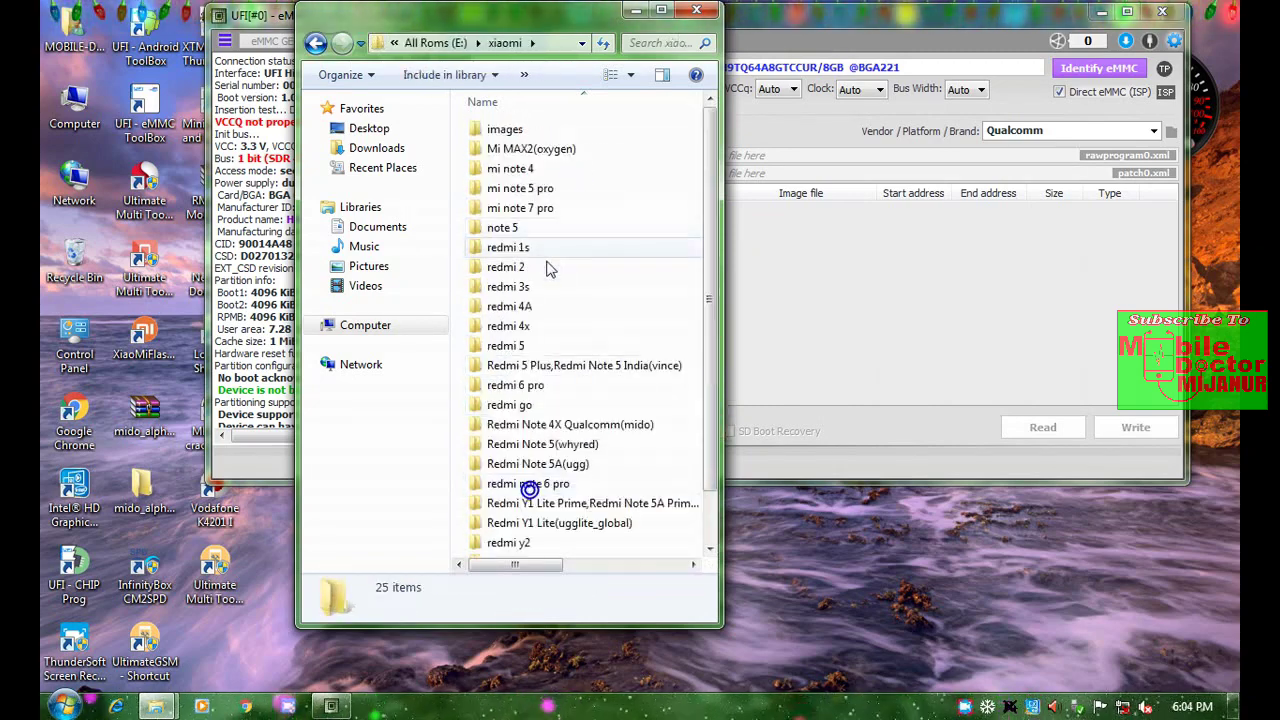
double_click(537, 403)
double_click(498, 132)
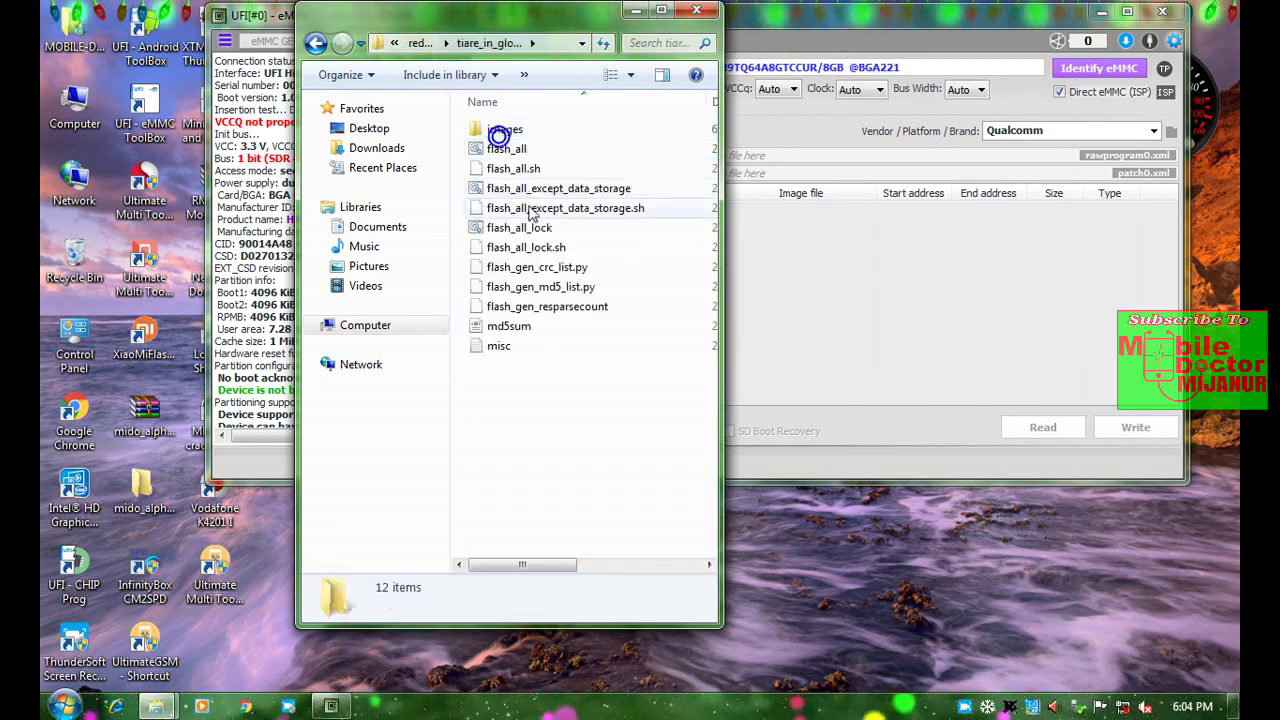
double_click(497, 131)
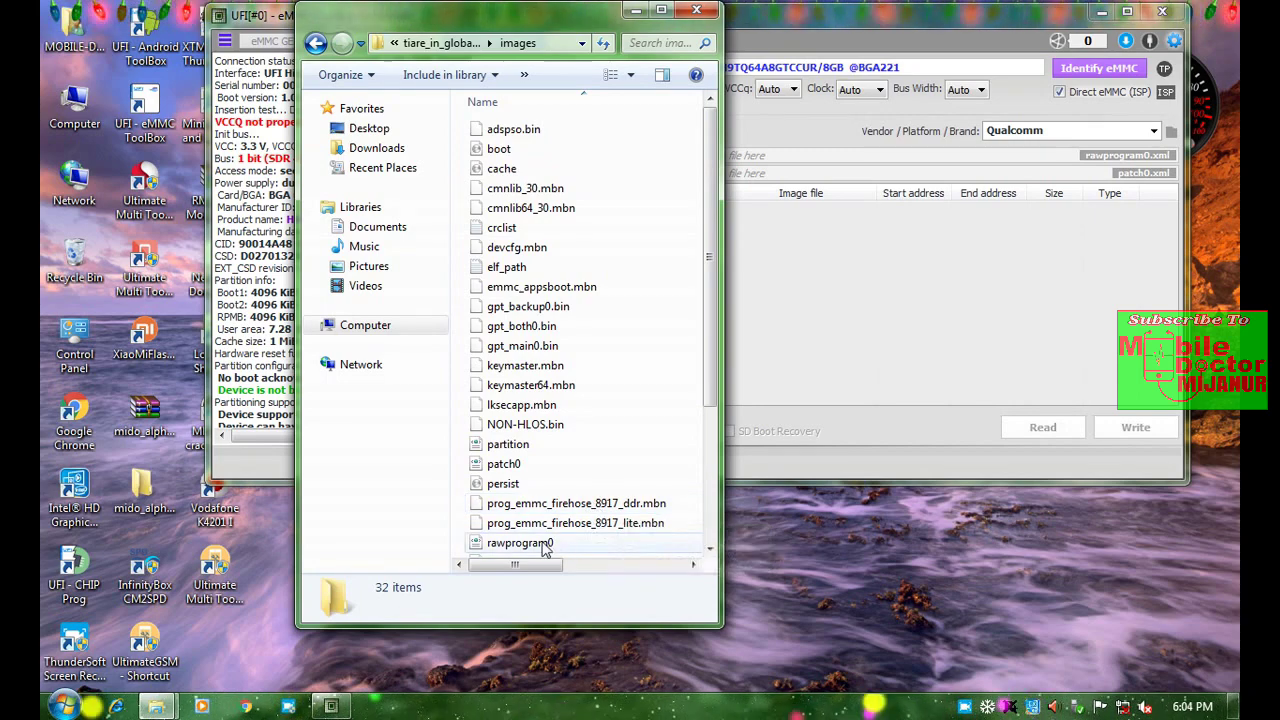
- Load rawprogram0.xml and patch0.xml from the images folder into the factory image
left_click_drag(520, 542, 1060, 160)
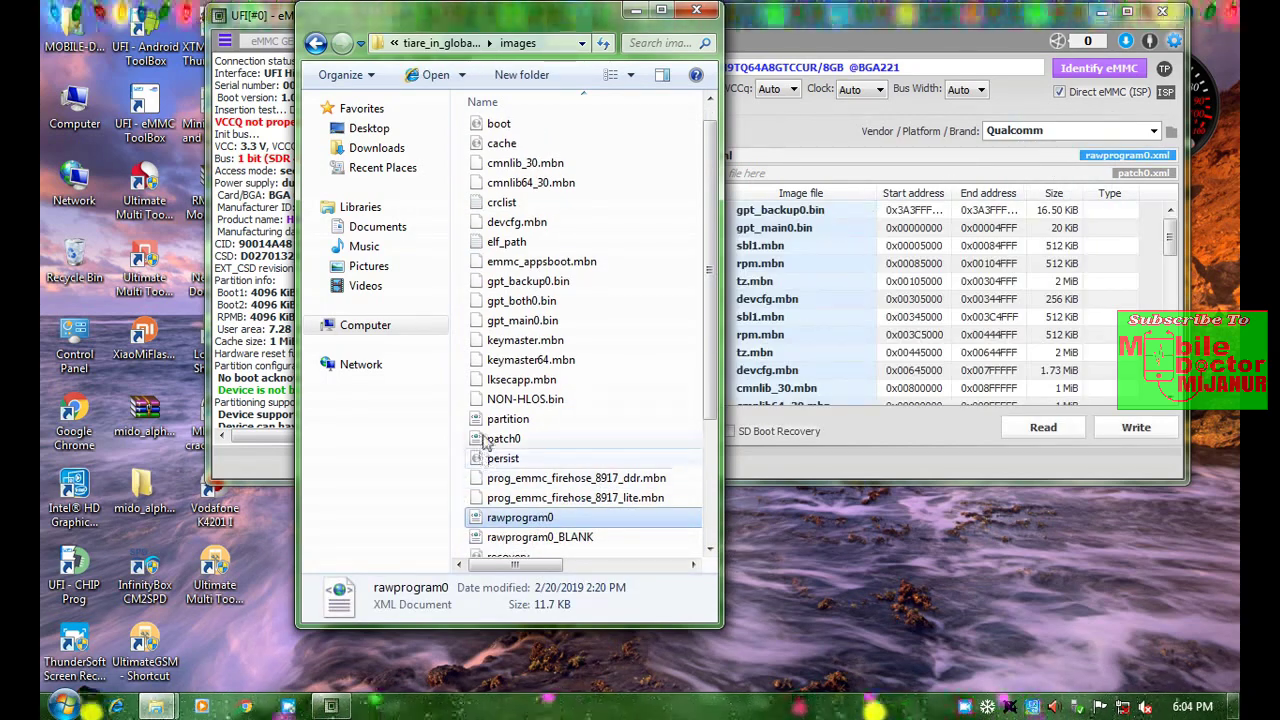
left_click_drag(505, 438, 1008, 178)
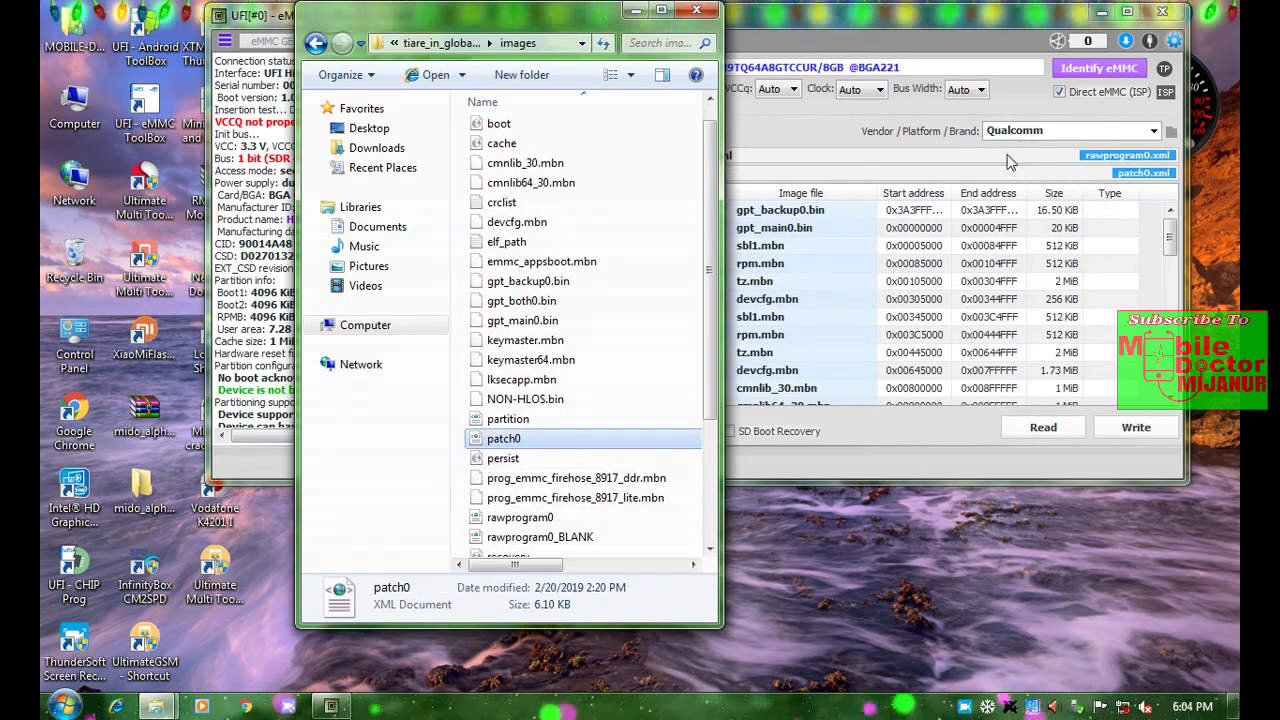
left_click(925, 148)
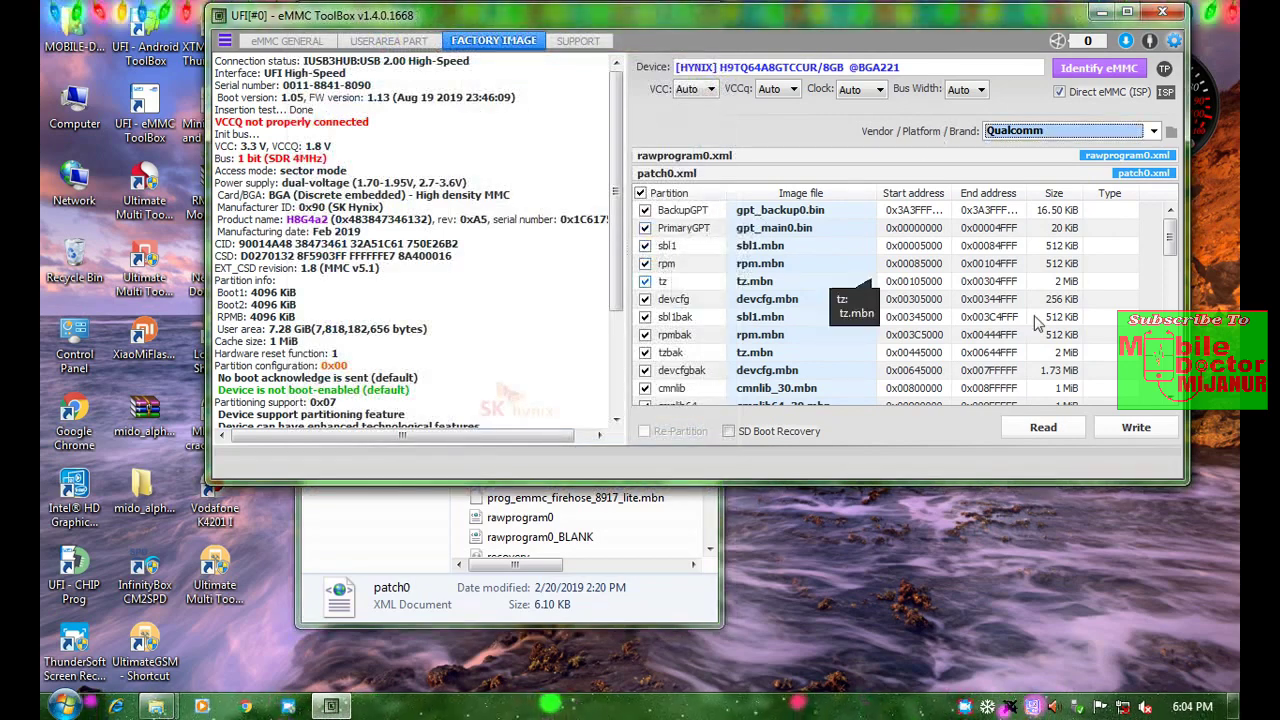
- Review the factory partition list, then open the Redmi Go backup's user_part folder and place it beside the list
scroll(1168, 240, "down", 10)
scroll(1168, 350, "down", 3)
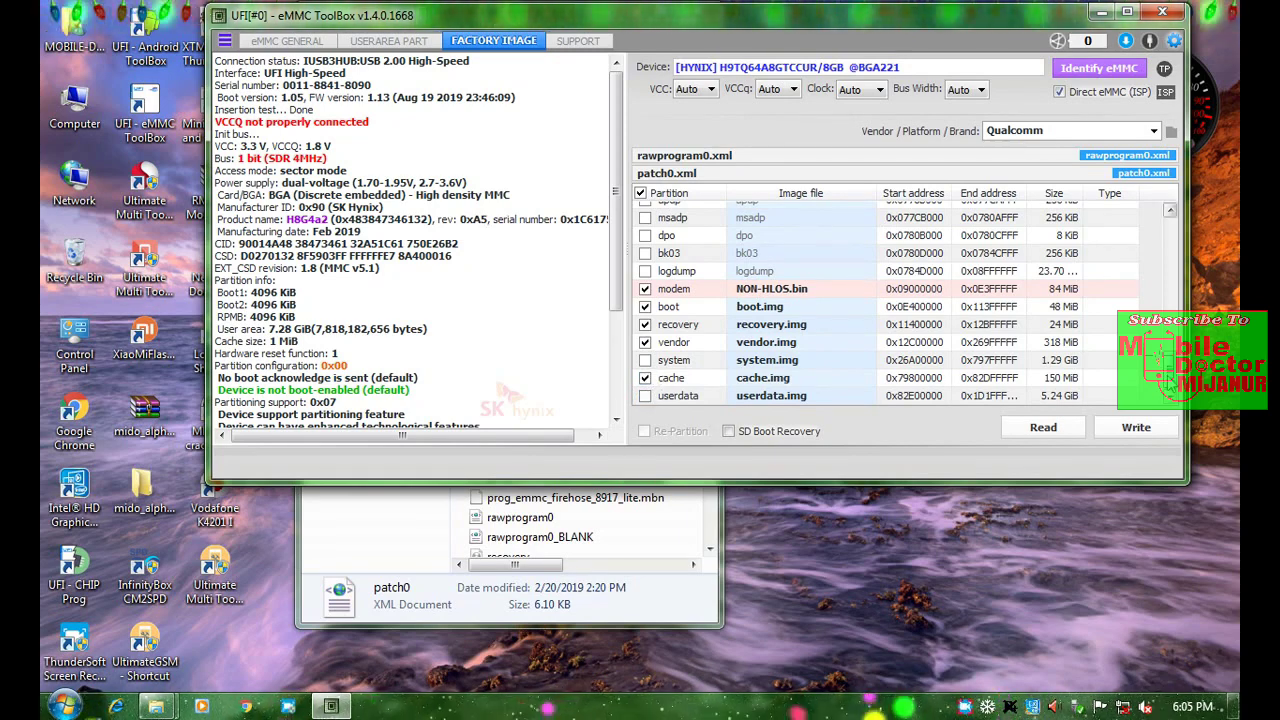
scroll(1170, 380, "up", 5)
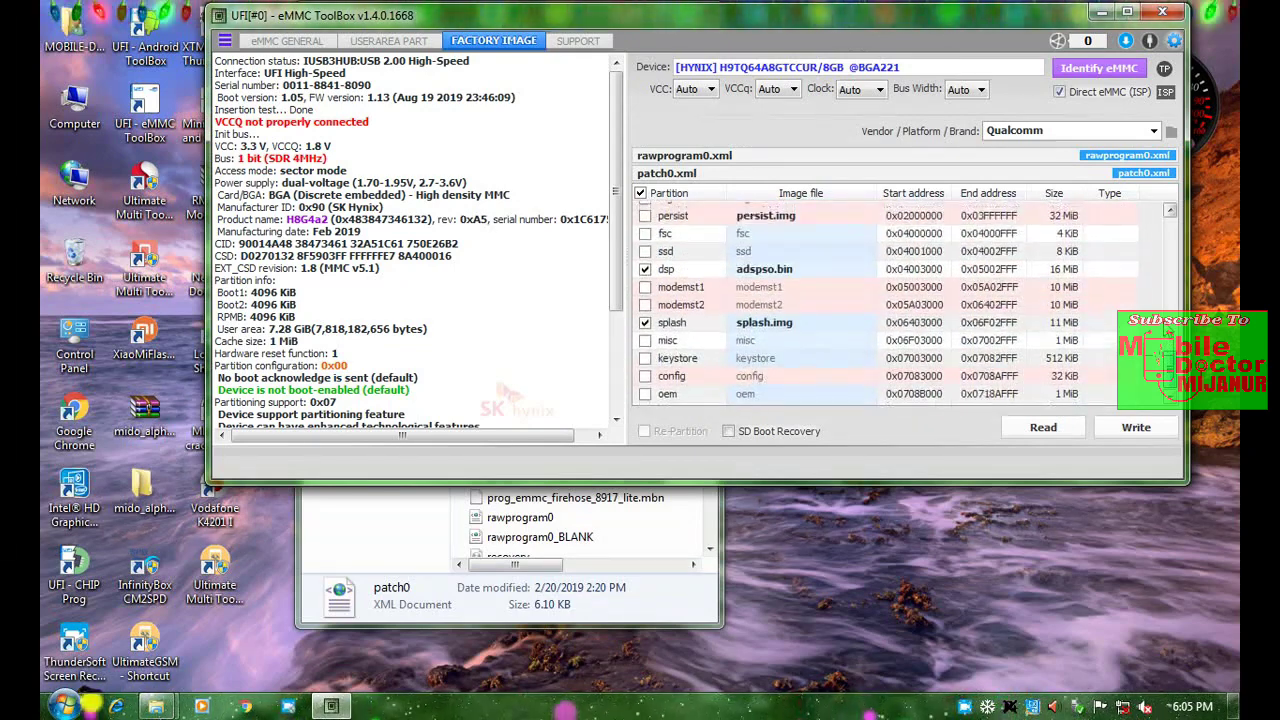
mouse_move(156, 706)
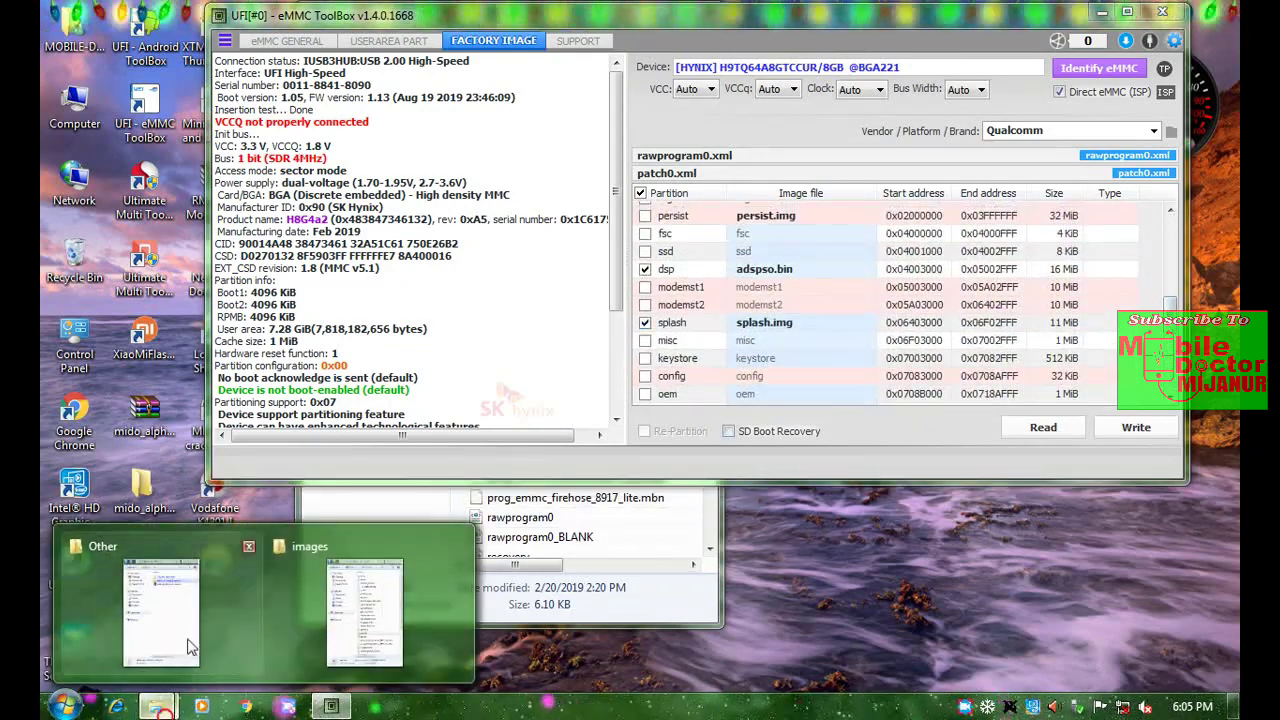
left_click(201, 632)
double_click(568, 195)
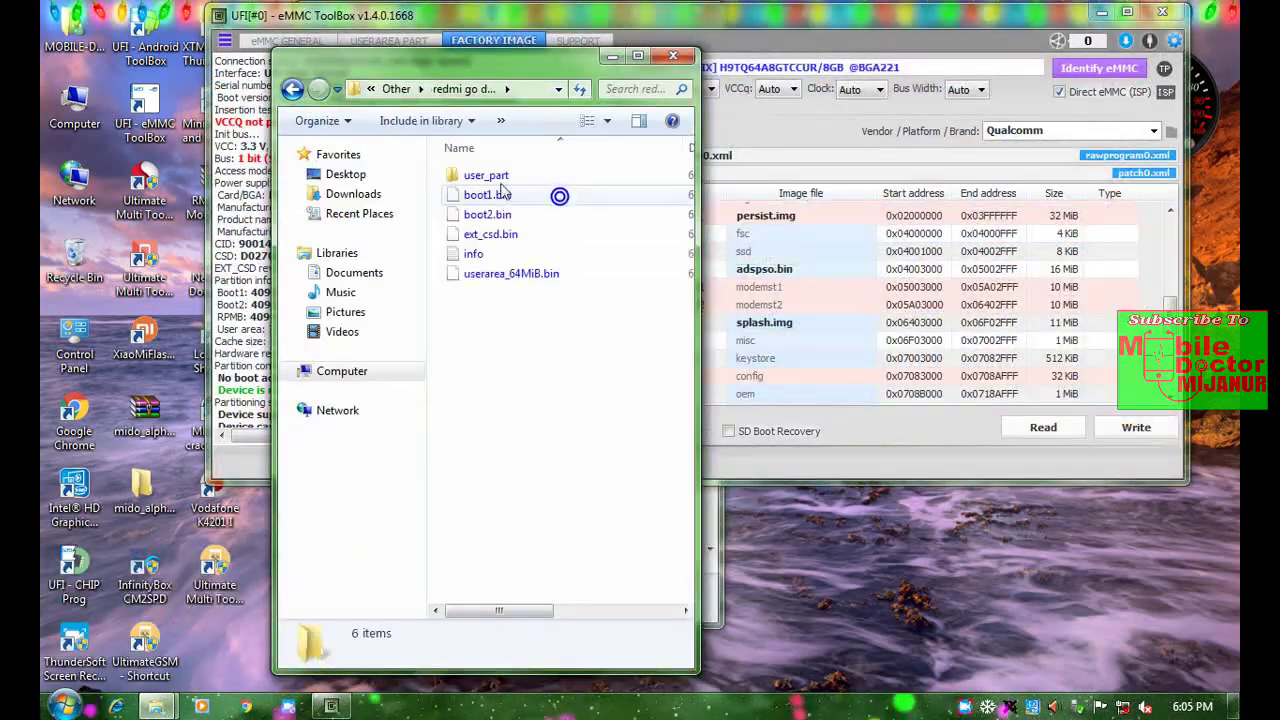
double_click(491, 174)
left_click_drag(523, 60, 297, 71)
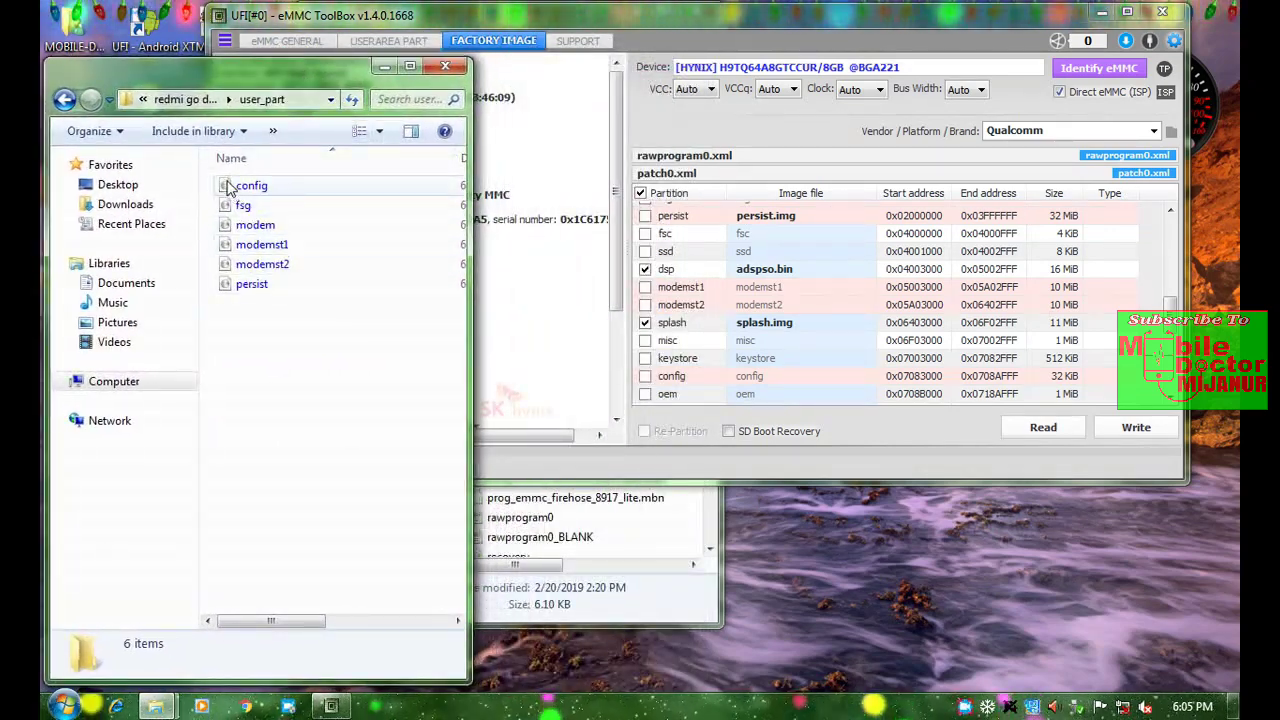
- Assign the backed-up config, modemst2, modemst1, persist and fsg images to their matching partitions in the factory image
left_click_drag(240, 185, 760, 378)
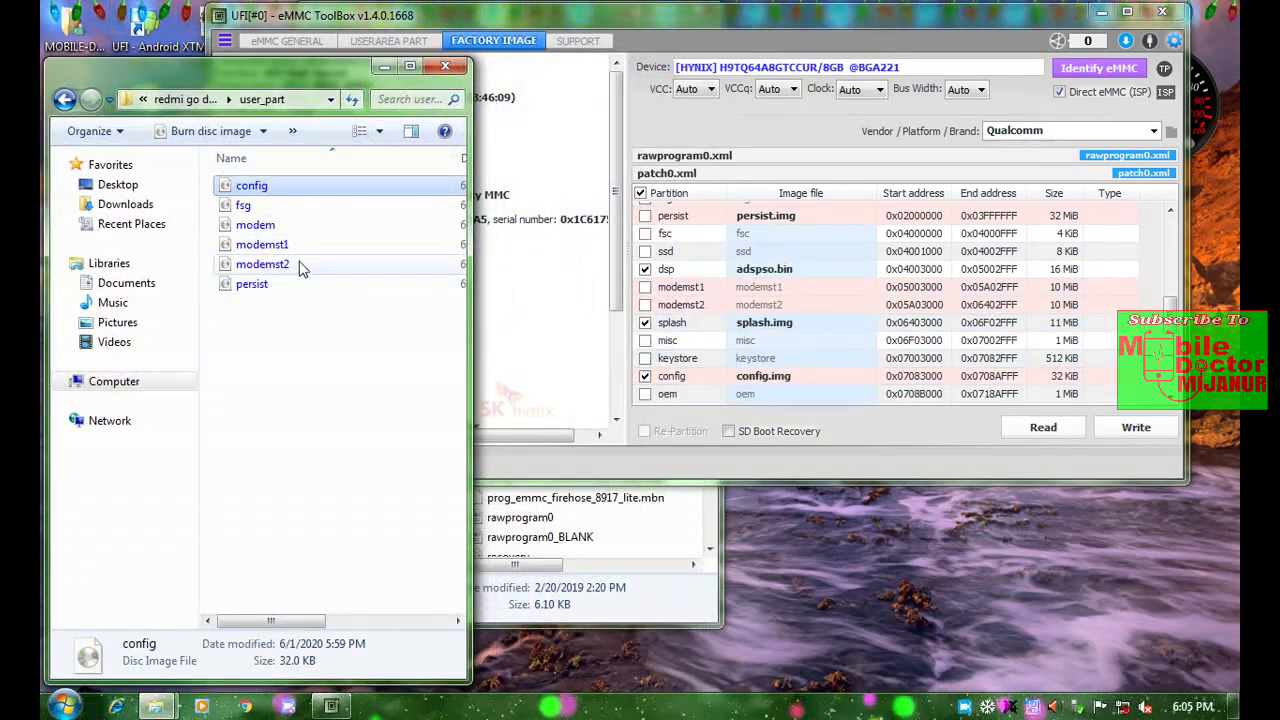
left_click_drag(262, 264, 756, 312)
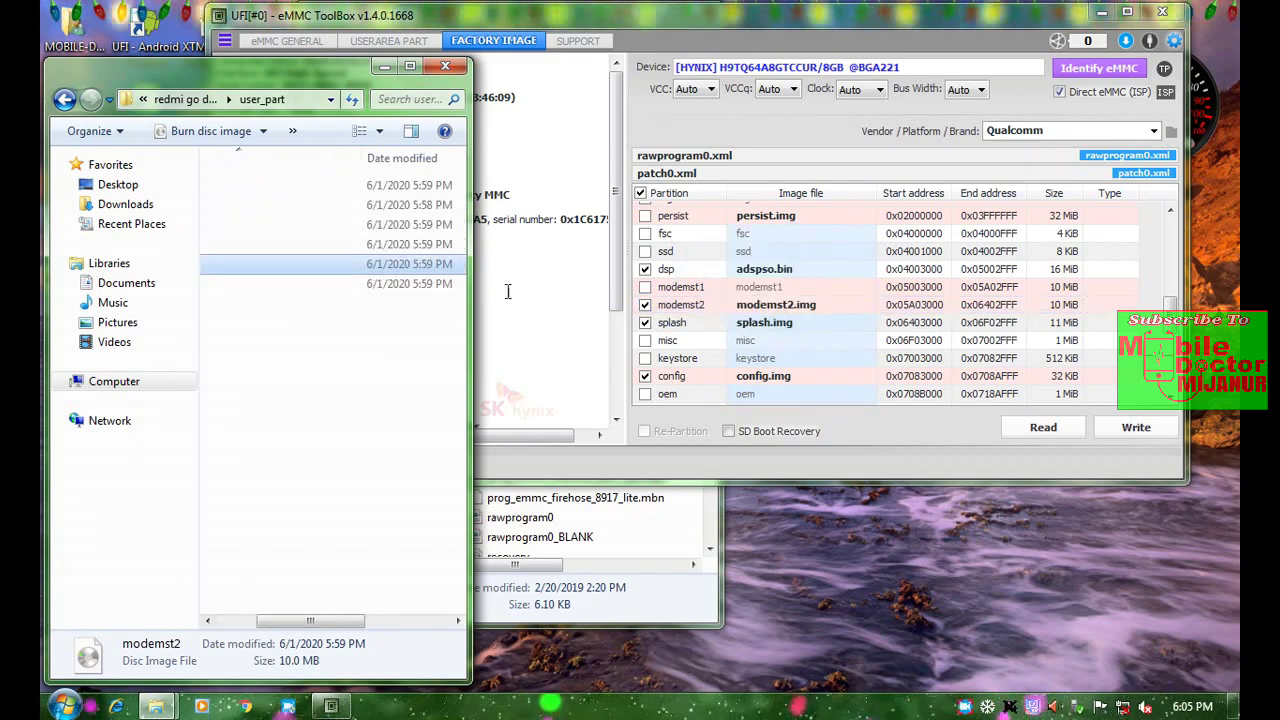
scroll(265, 605, "left", 1)
scroll(288, 545, "left", 2)
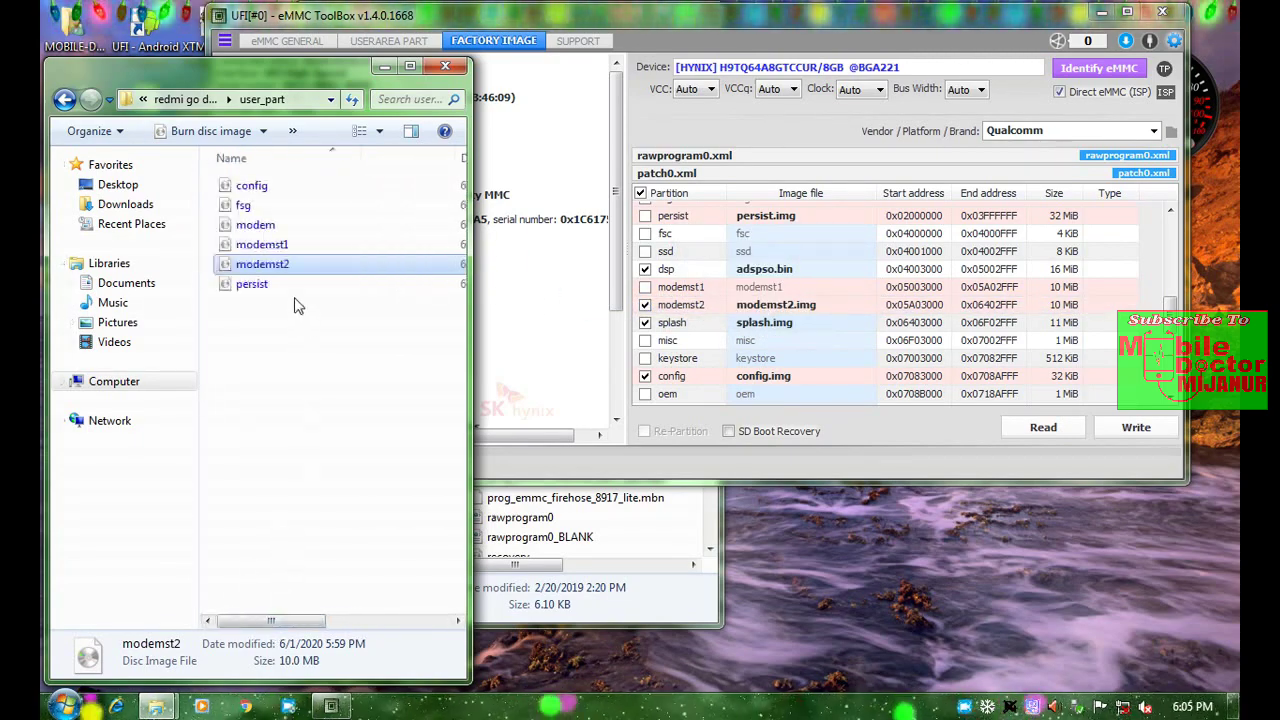
left_click_drag(268, 250, 780, 292)
left_click_drag(252, 284, 786, 259)
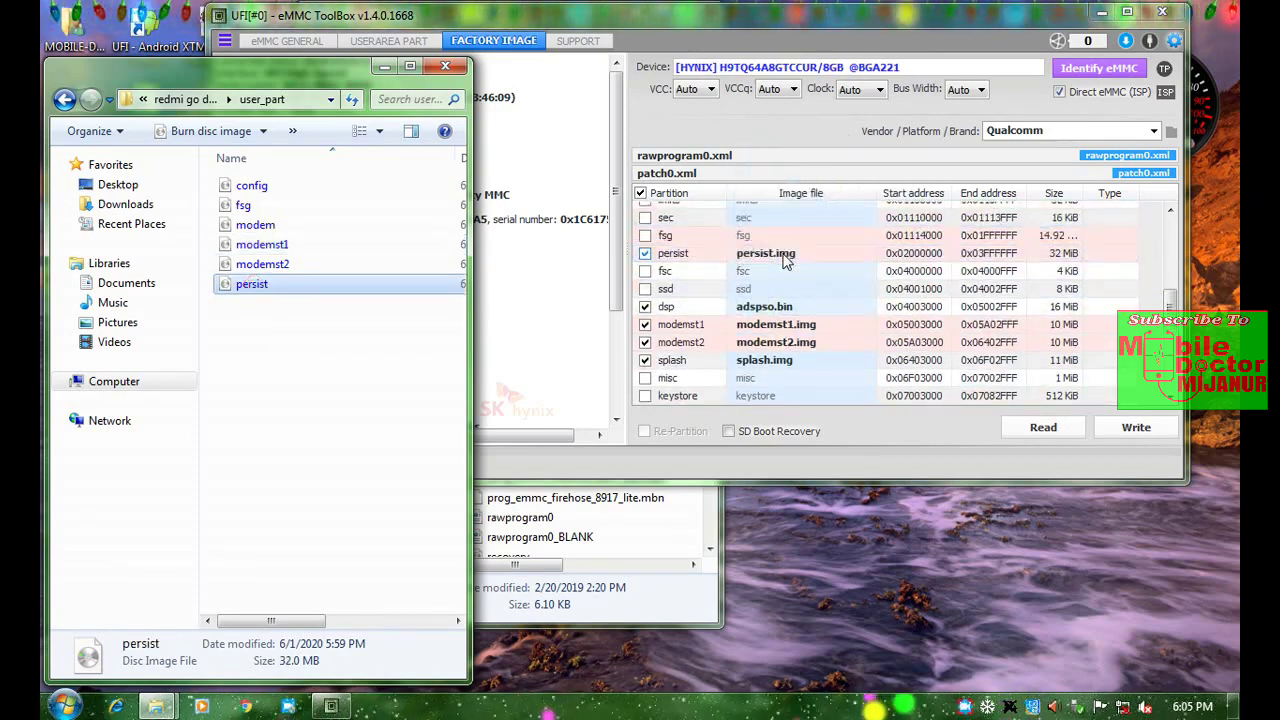
left_click_drag(243, 205, 757, 248)
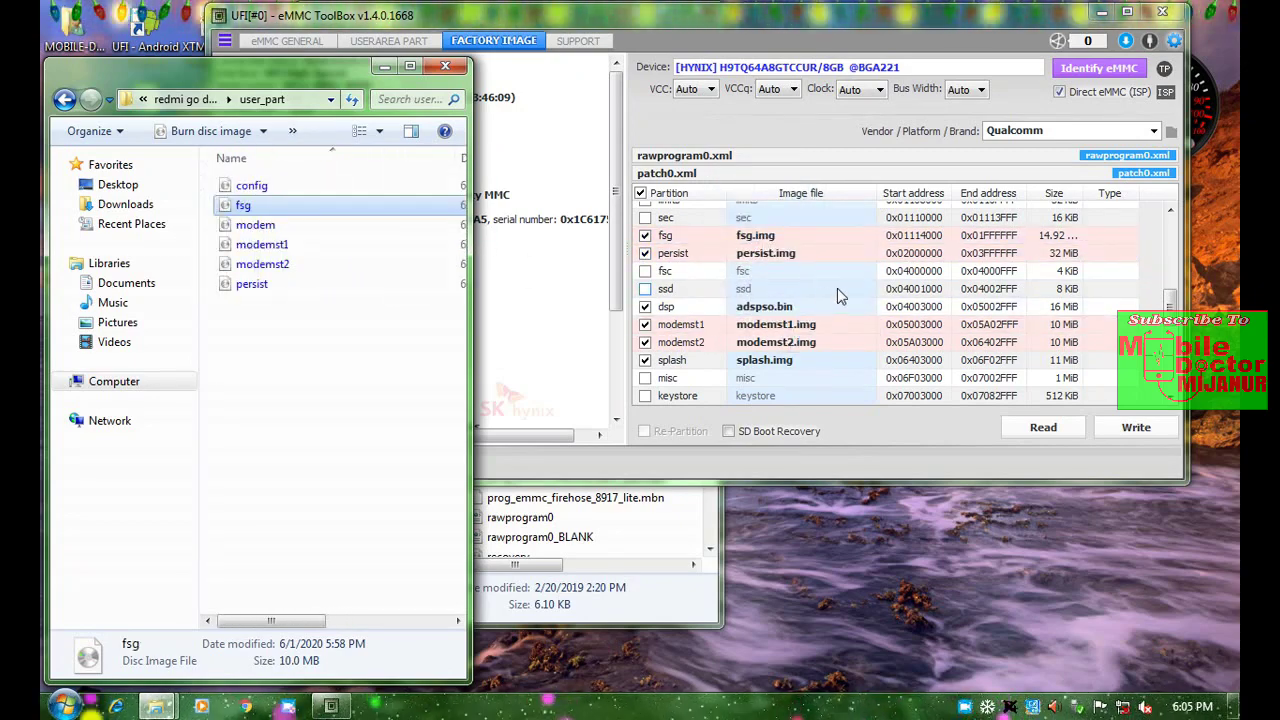
- Replace the modem partition's NON-HLOS.bin with the backed-up modem image
left_click(837, 288)
scroll(837, 288, "up", 5)
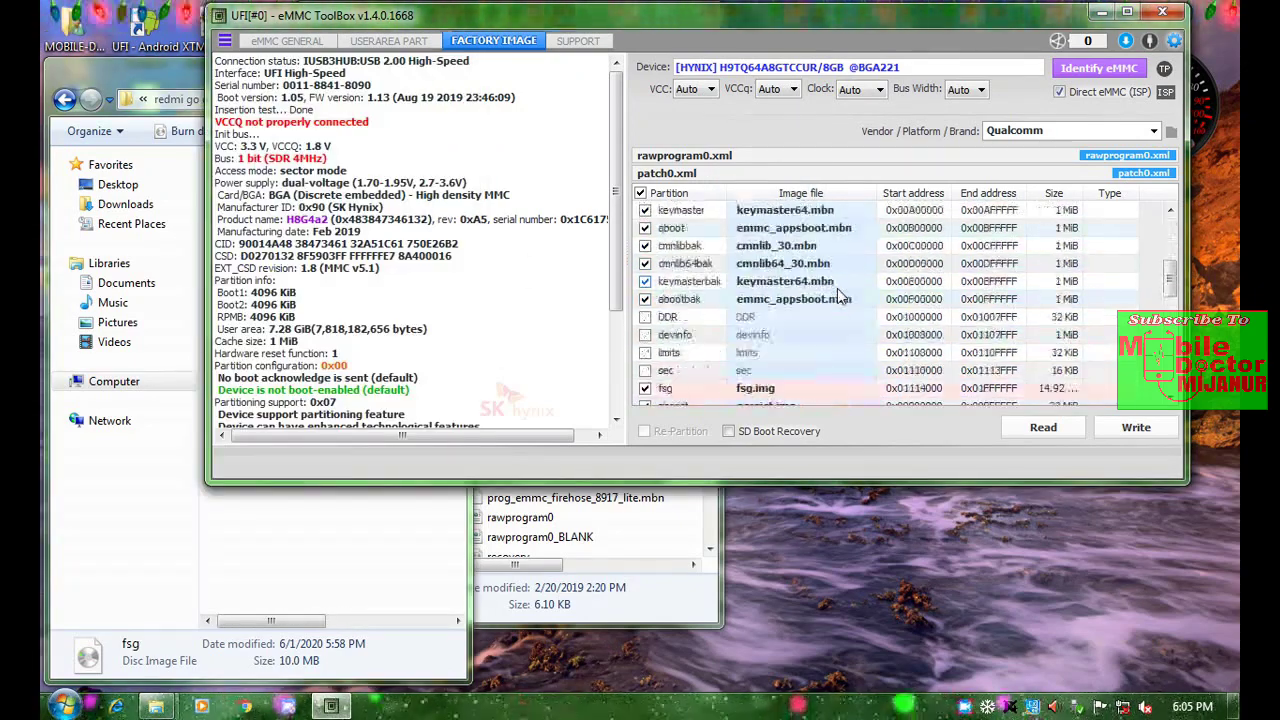
scroll(837, 288, "down", 10)
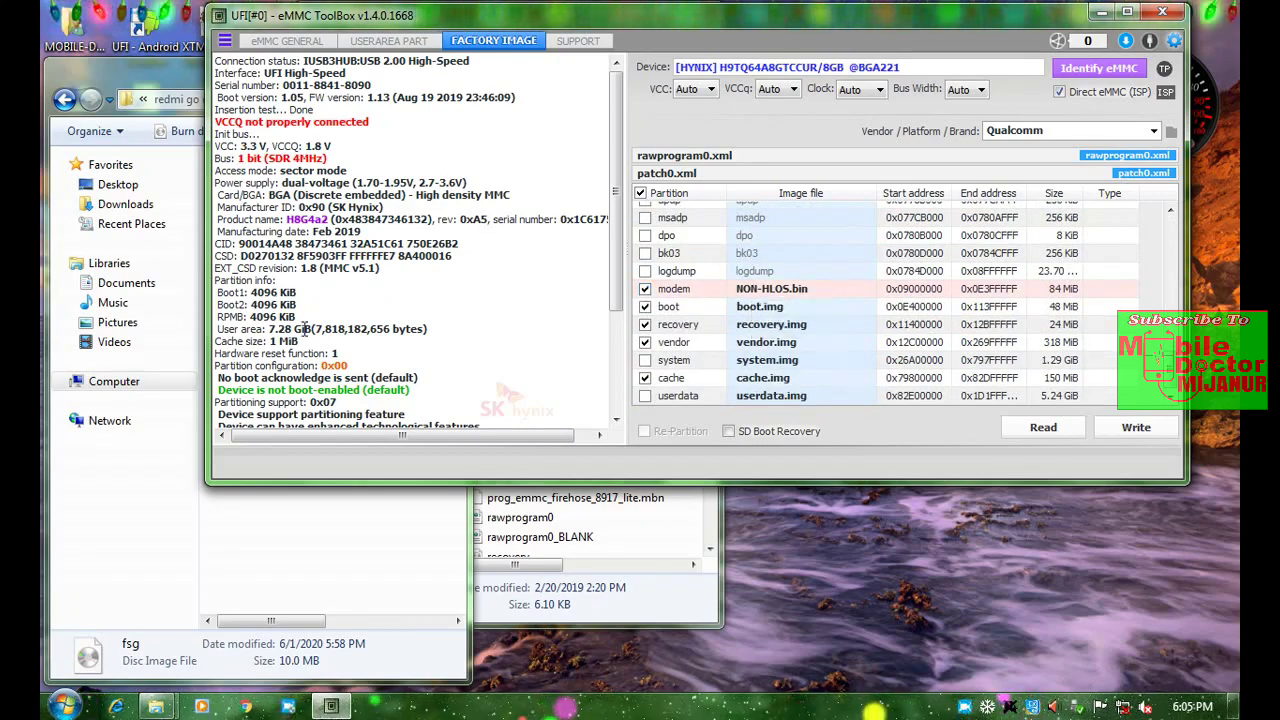
left_click(305, 512)
left_click_drag(255, 225, 775, 290)
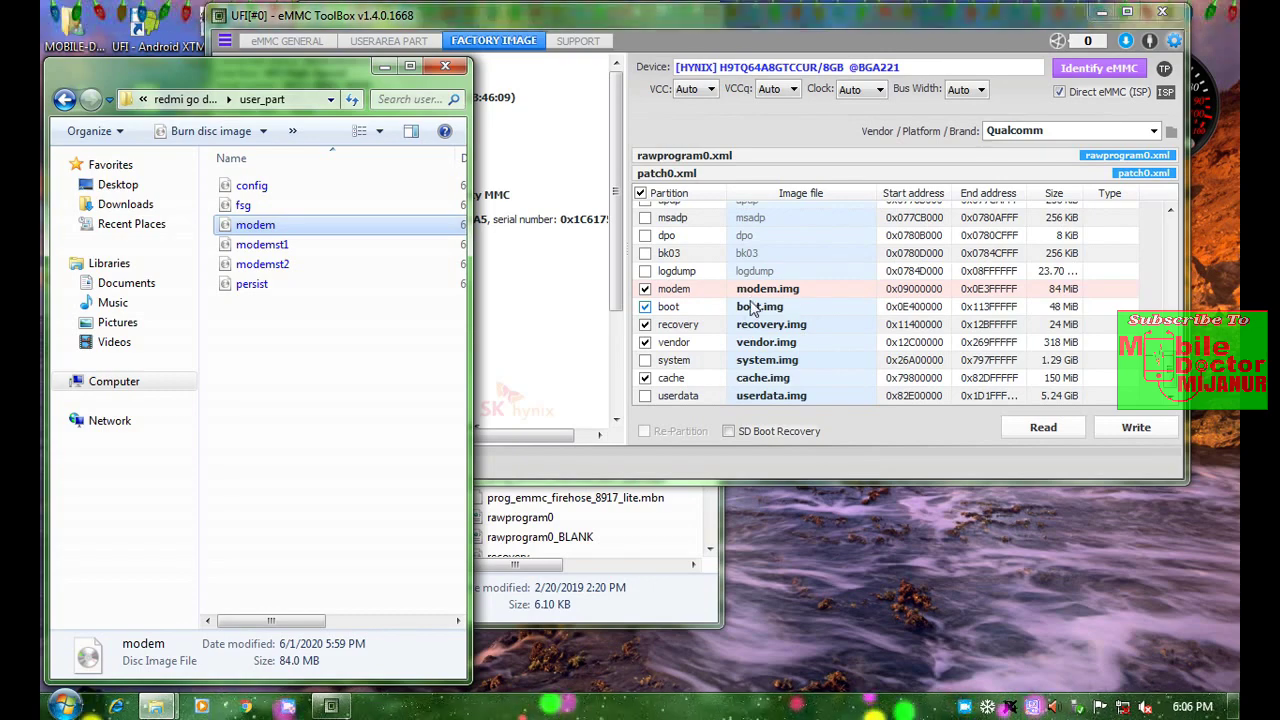
- Set the clock to 24 MHz and try twice to write the factory images, identifying the eMMC again between attempts
left_click(870, 90)
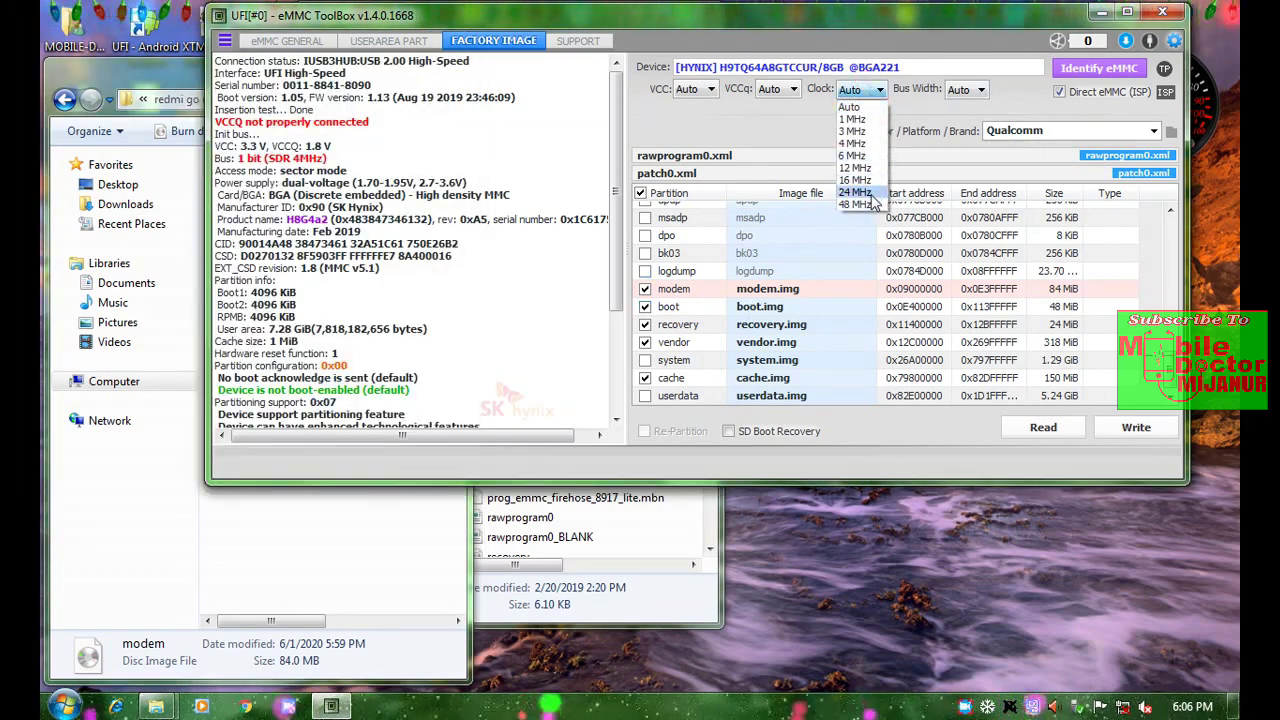
left_click(855, 192)
left_click(1127, 12)
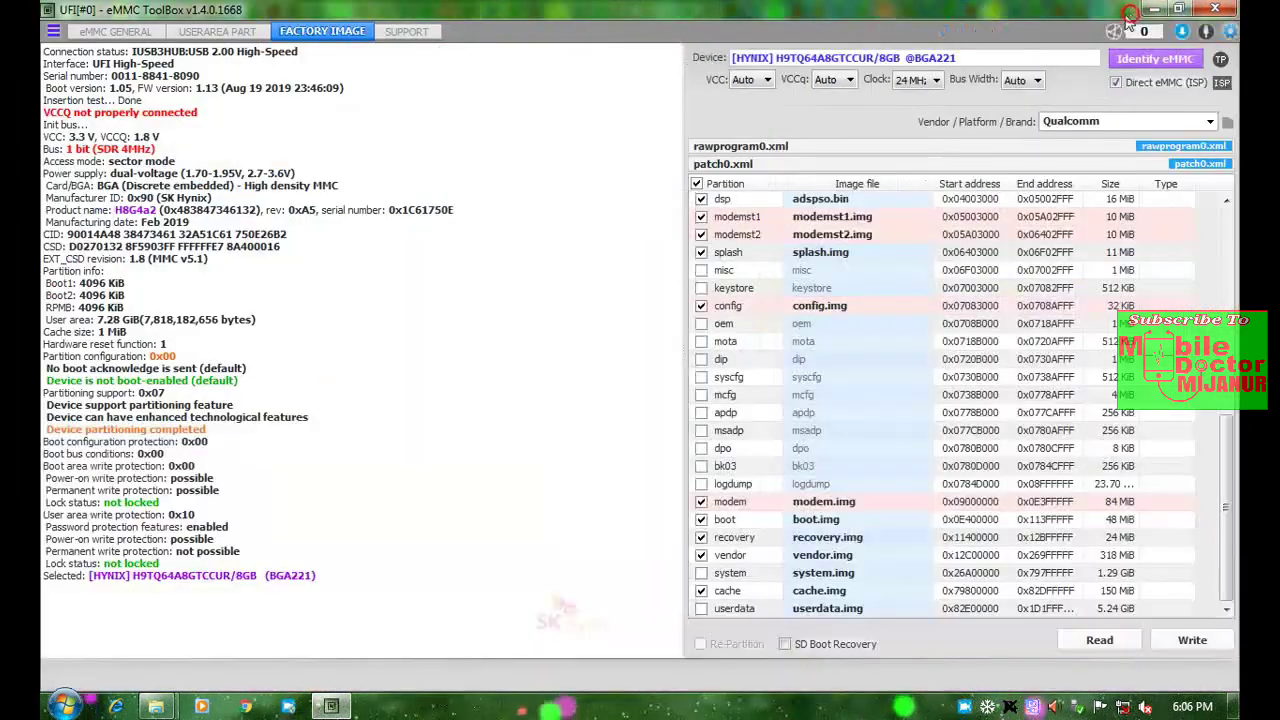
left_click(1199, 641)
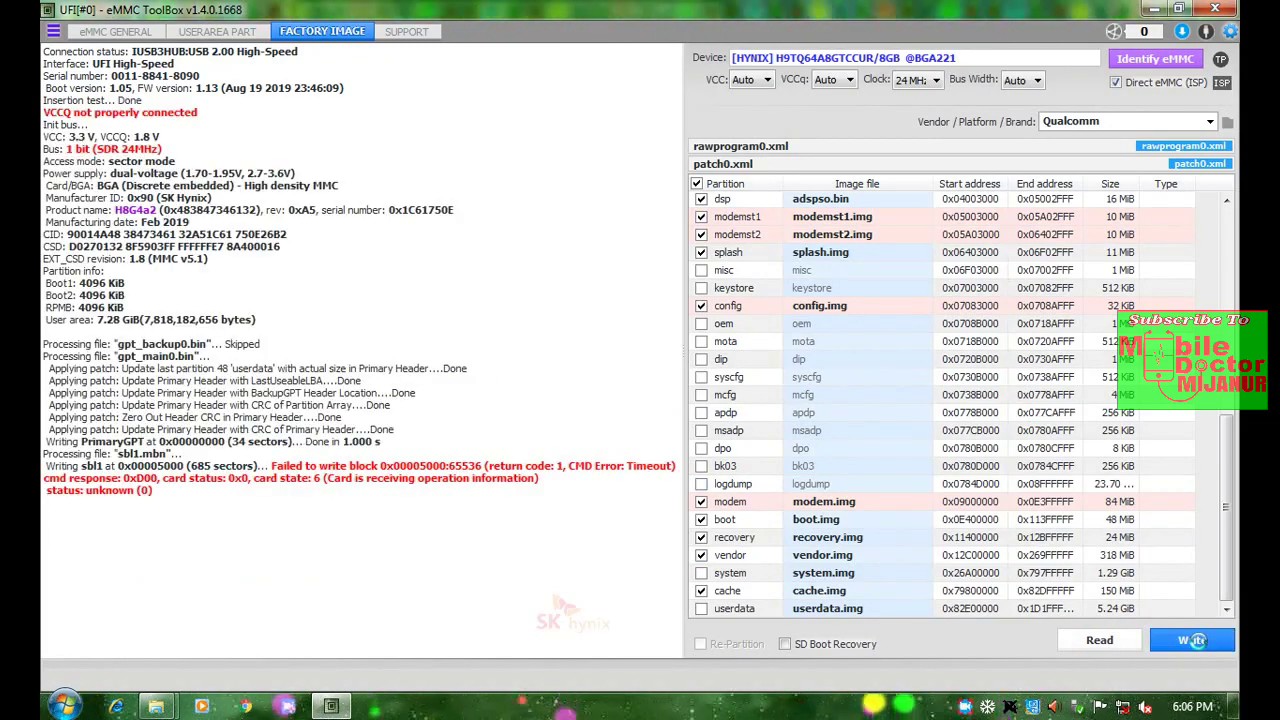
left_click(1183, 63)
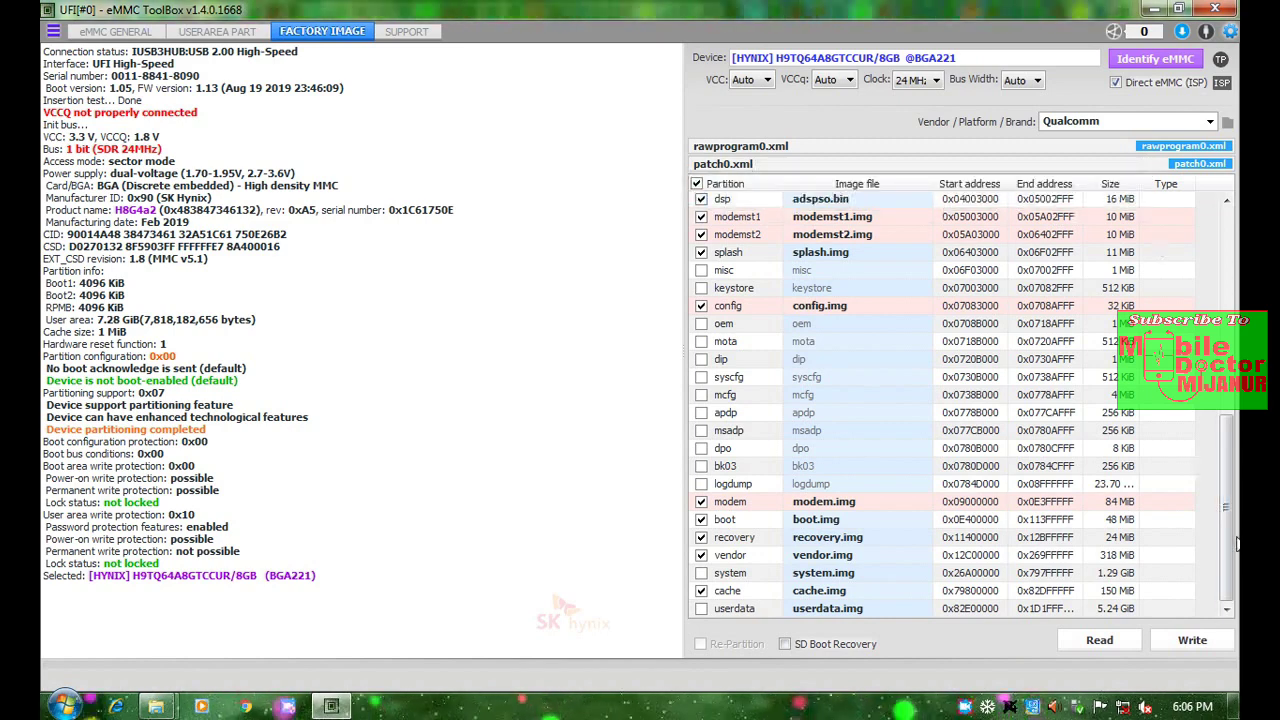
left_click(1192, 641)
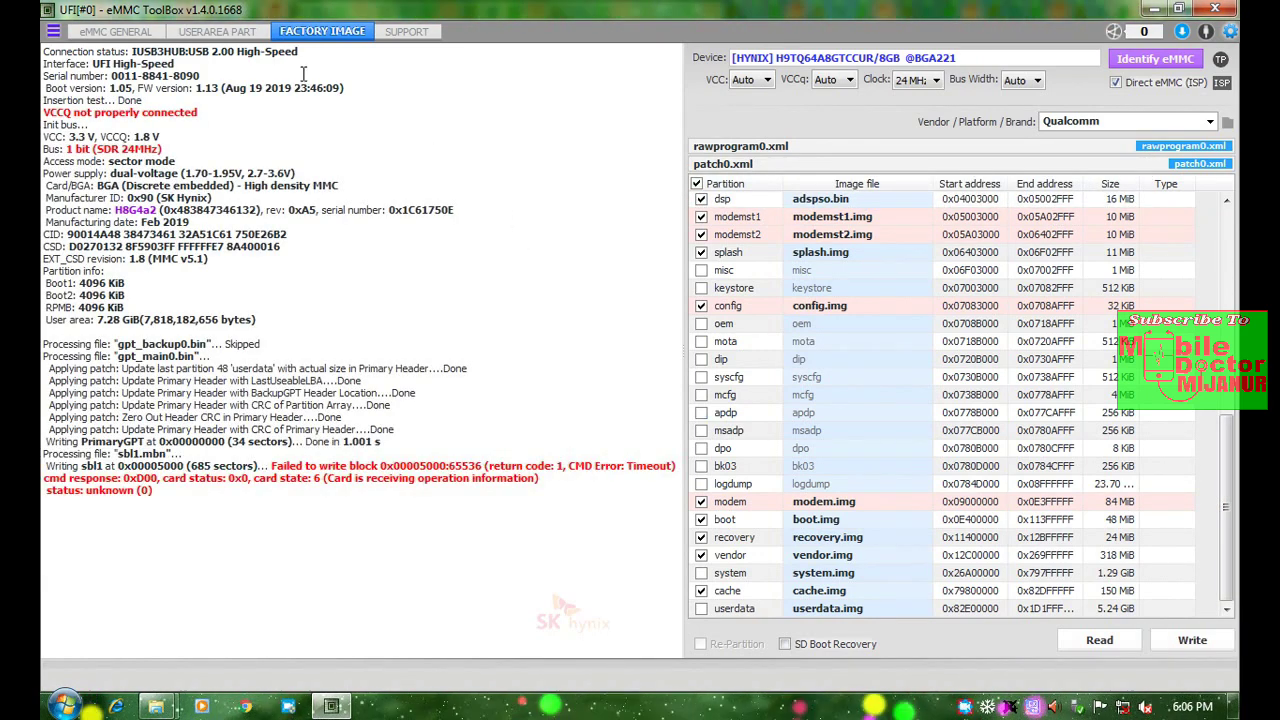
- Switch to the user area partitions and identify the eMMC again to check its partition list
left_click(222, 31)
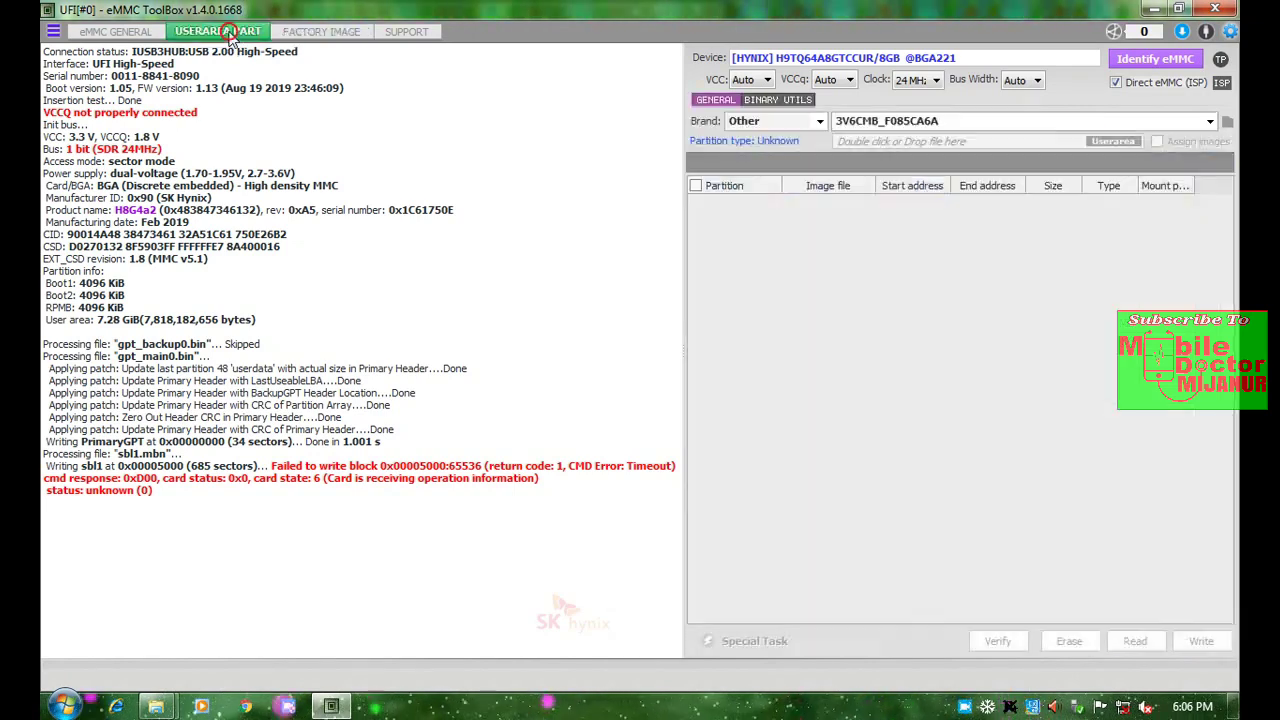
left_click(1155, 58)
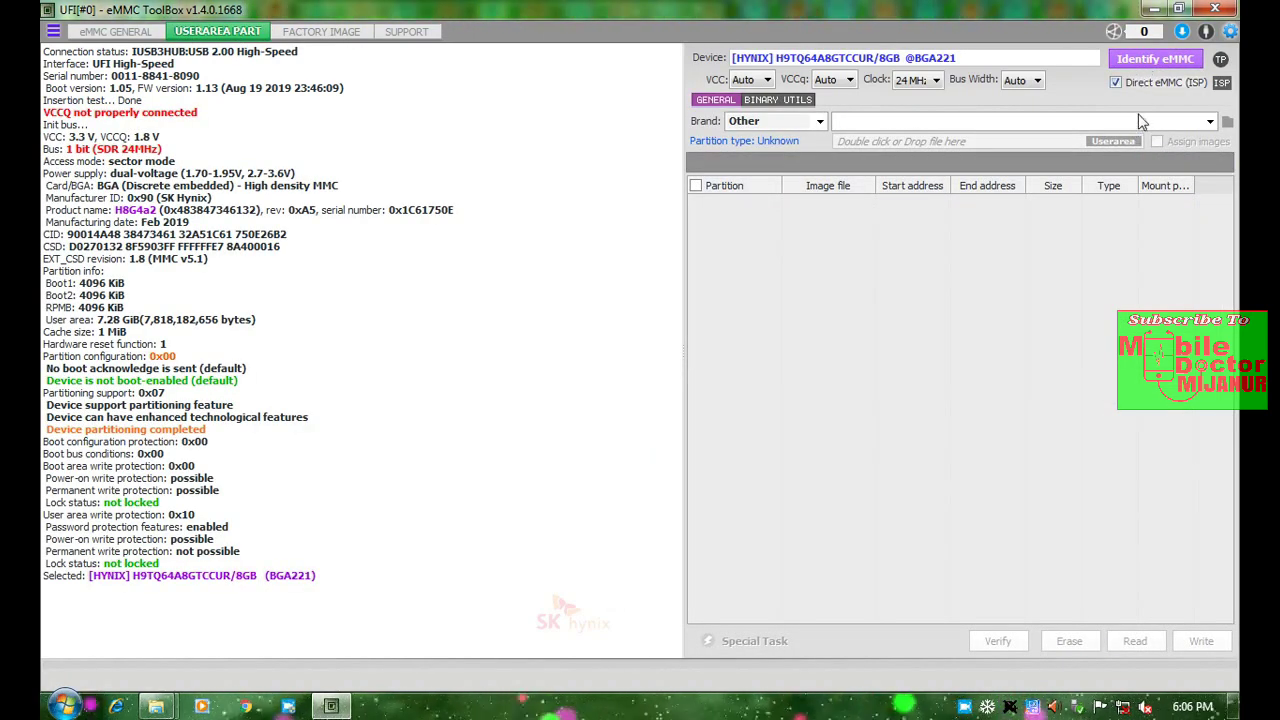
- Minimize the toolbox and close the user_part and images folder windows
left_click(1155, 9)
left_click(445, 66)
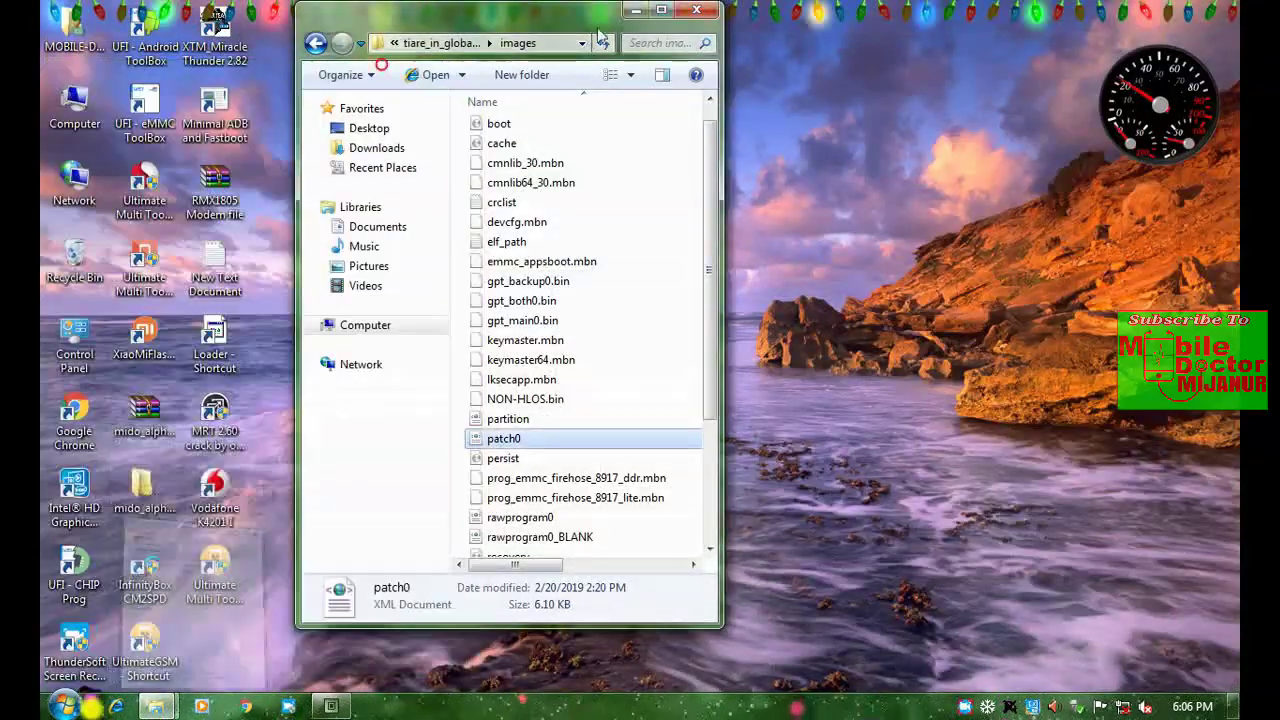
key("alt+F4")
- Open MiFlash, refresh the device list, and start flashing the tiare_in_global_images_V10.2.7.0.OCLINXM_8.1 firmware
double_click(122, 345)
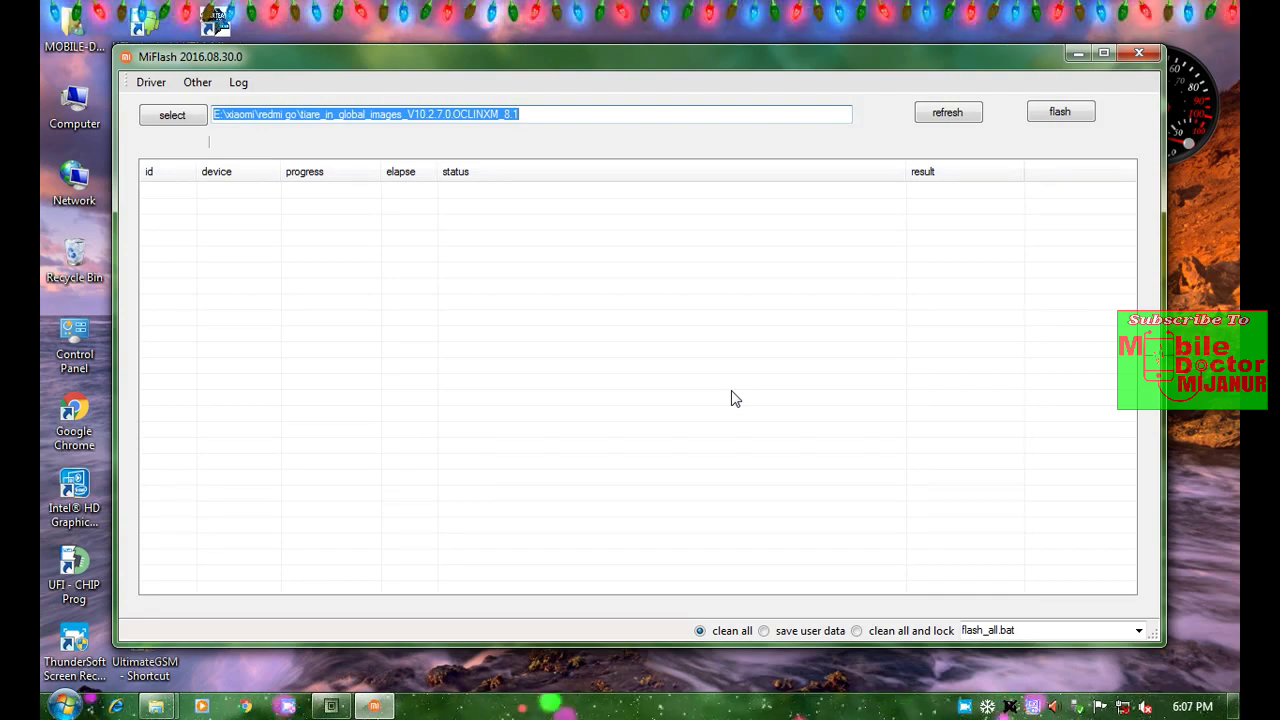
left_click(957, 118)
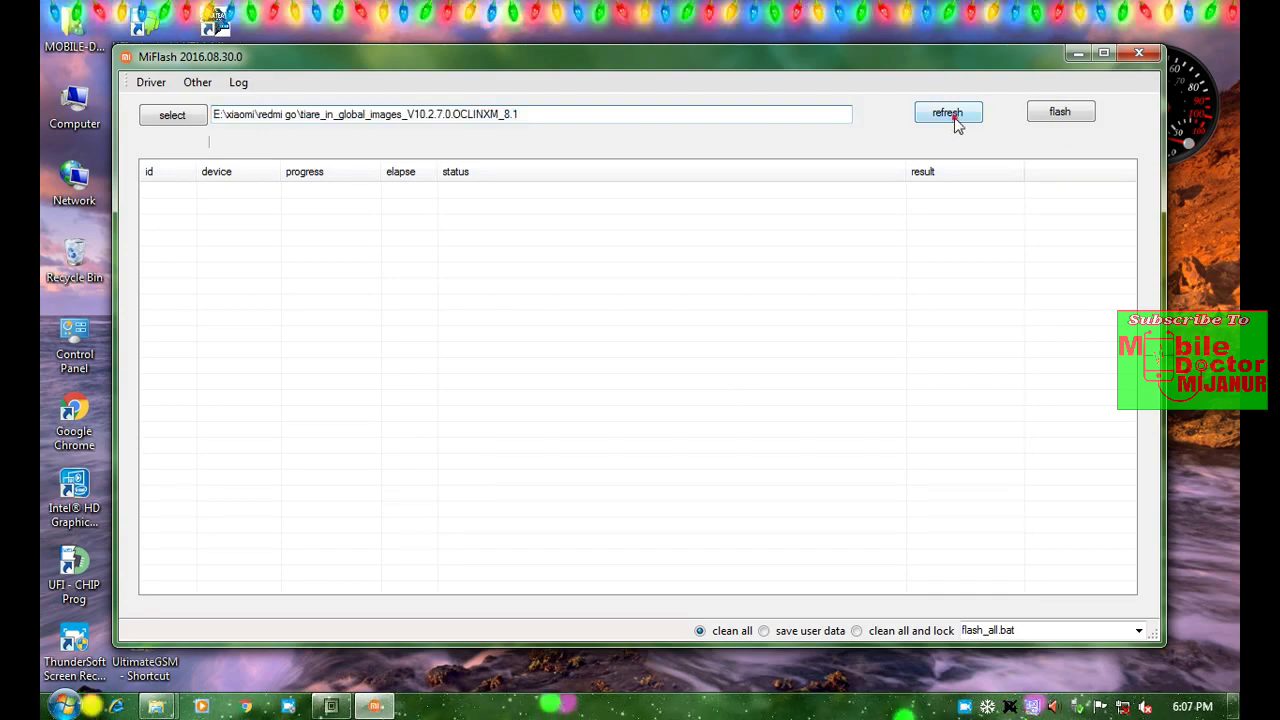
left_click(1058, 116)
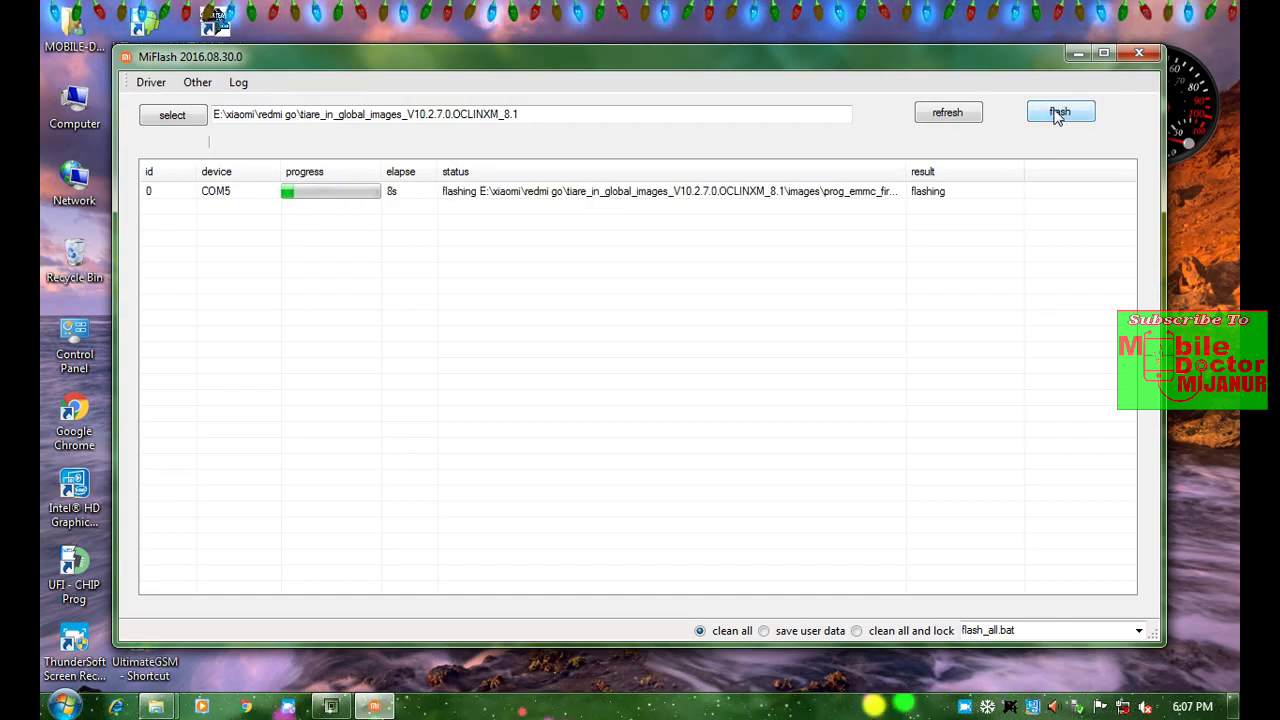